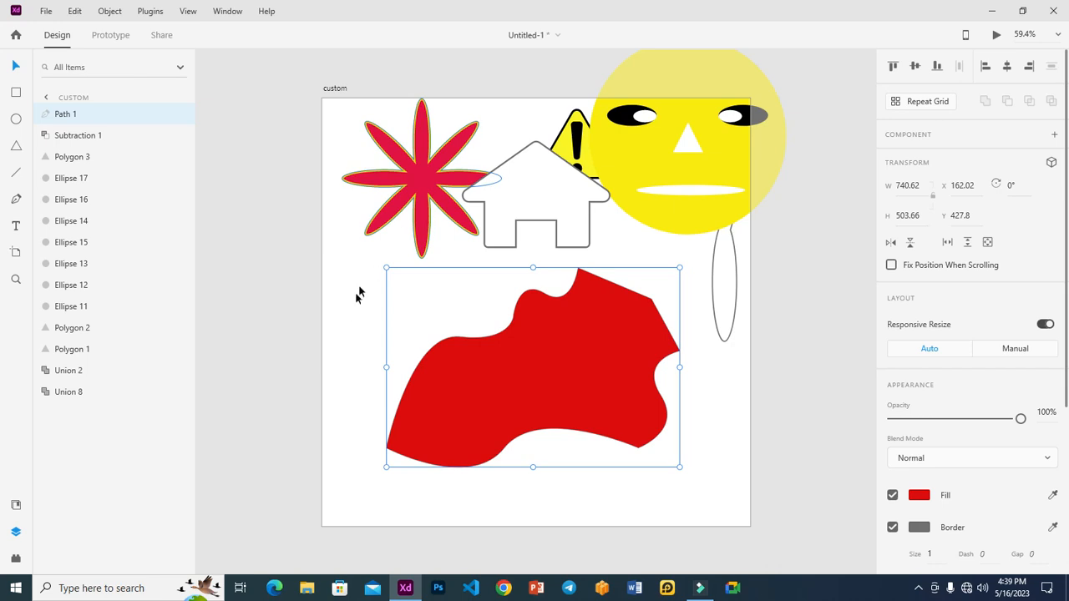
{"action": "left_click", "coordinate": [343, 310]}
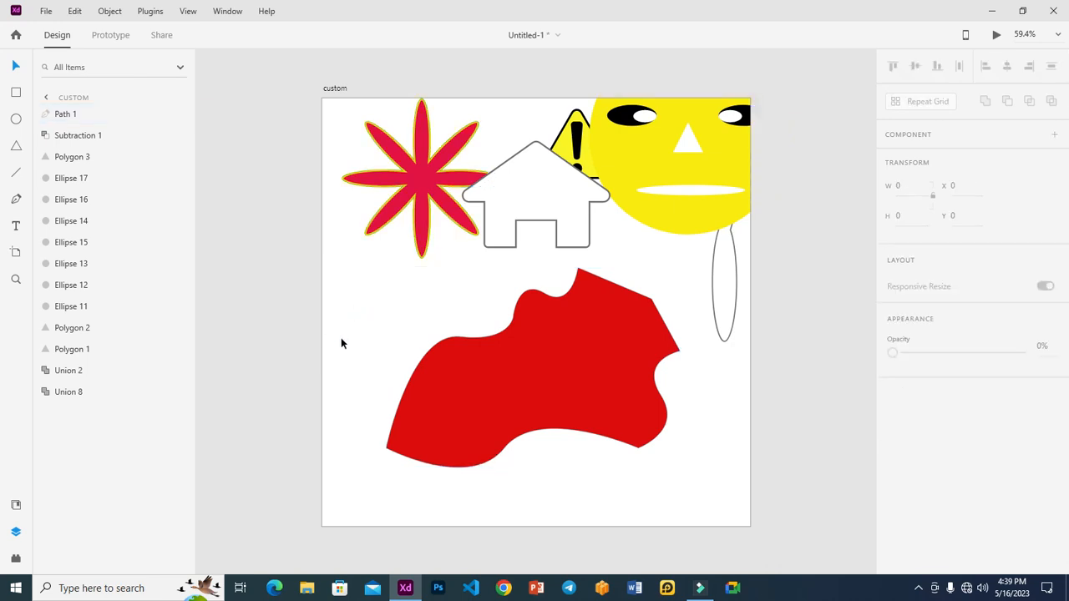
{"action": "left_click_drag", "start_coordinate": [337, 344], "coordinate": [792, 321]}
{"action": "left_click", "coordinate": [799, 313]}
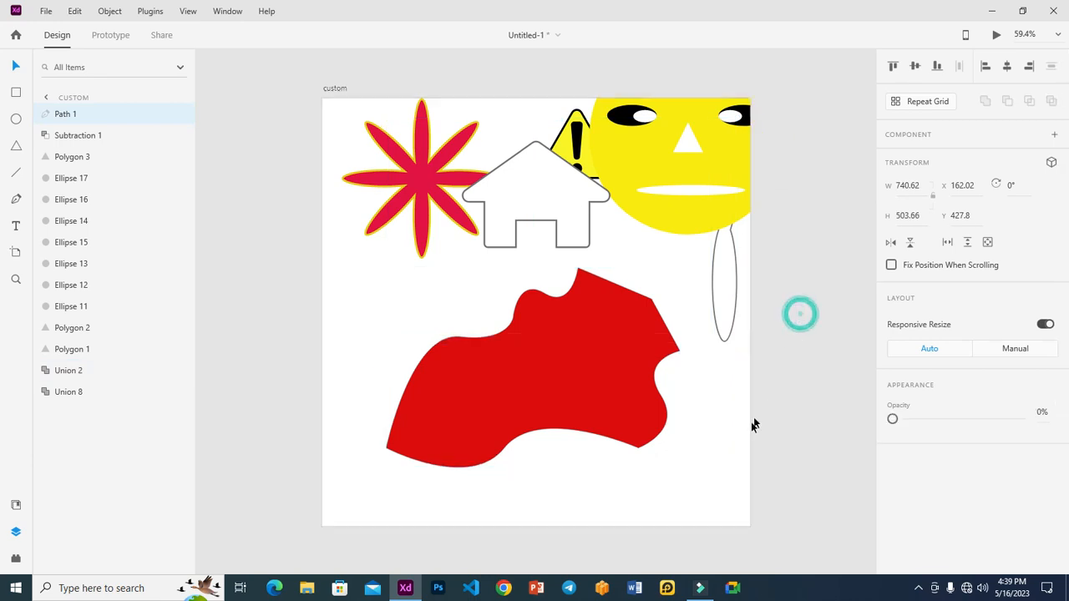
{"action": "left_click", "coordinate": [747, 424]}
{"action": "left_click_drag", "start_coordinate": [701, 465], "coordinate": [728, 446]}
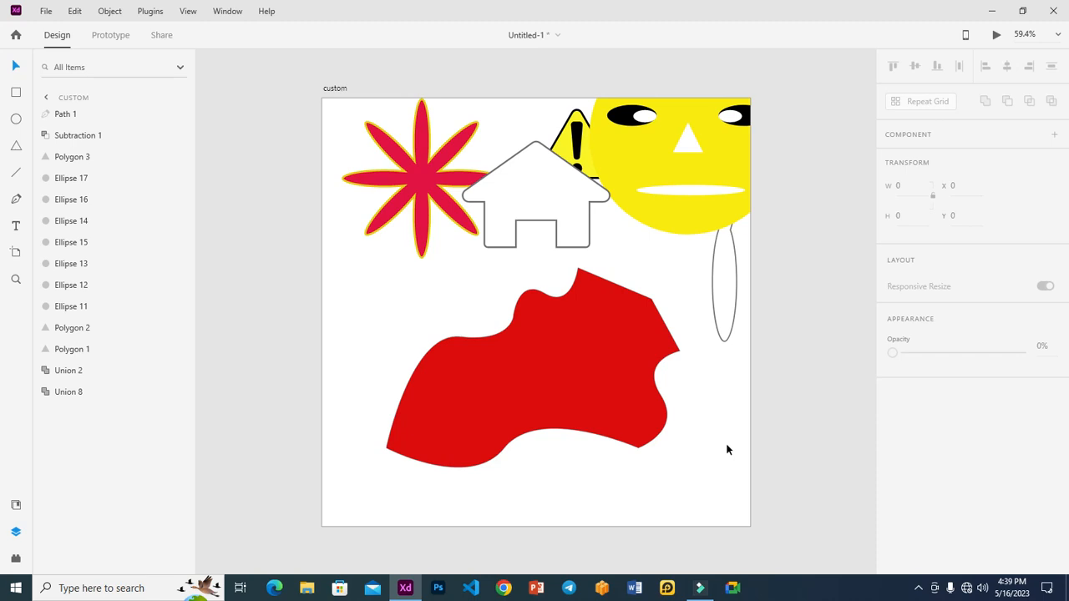
{"action": "left_click", "coordinate": [801, 399]}
{"action": "left_click", "coordinate": [707, 448]}
{"action": "left_click", "coordinate": [15, 253]}
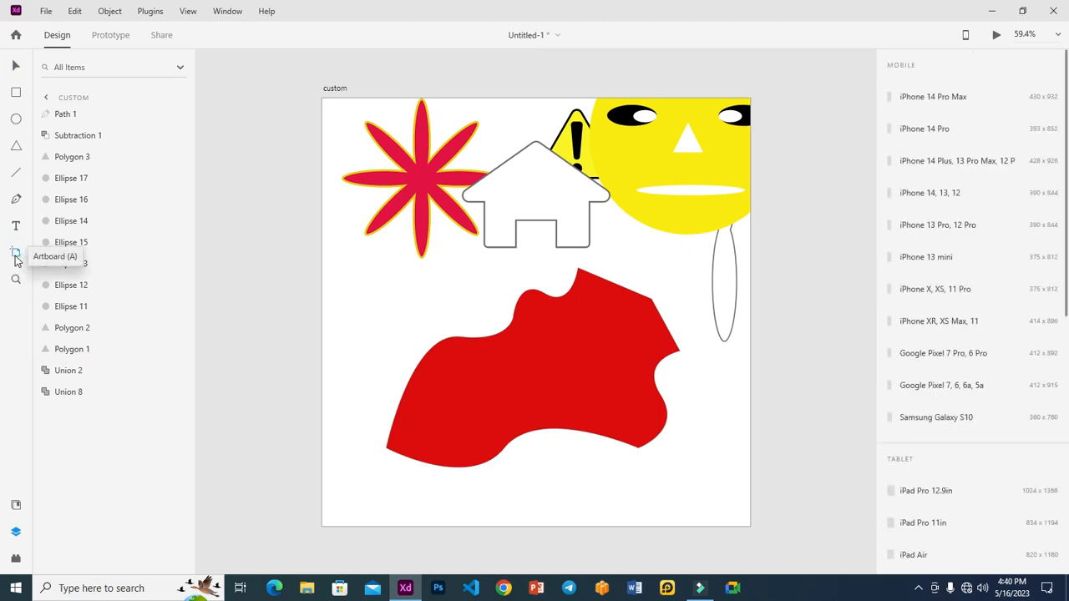
{"action": "left_click", "coordinate": [15, 256]}
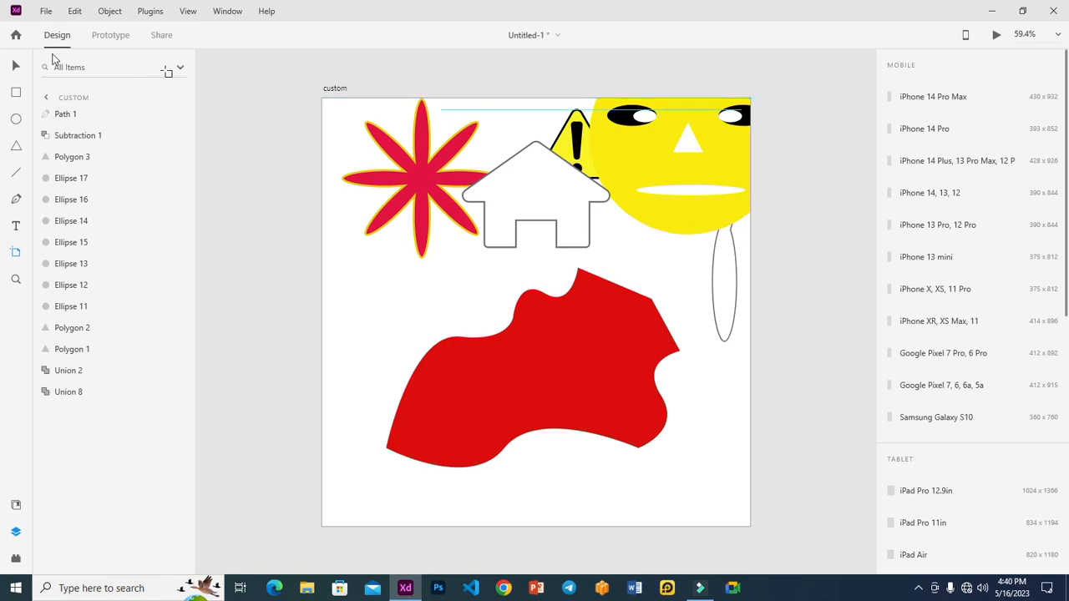
{"action": "left_click", "coordinate": [15, 65]}
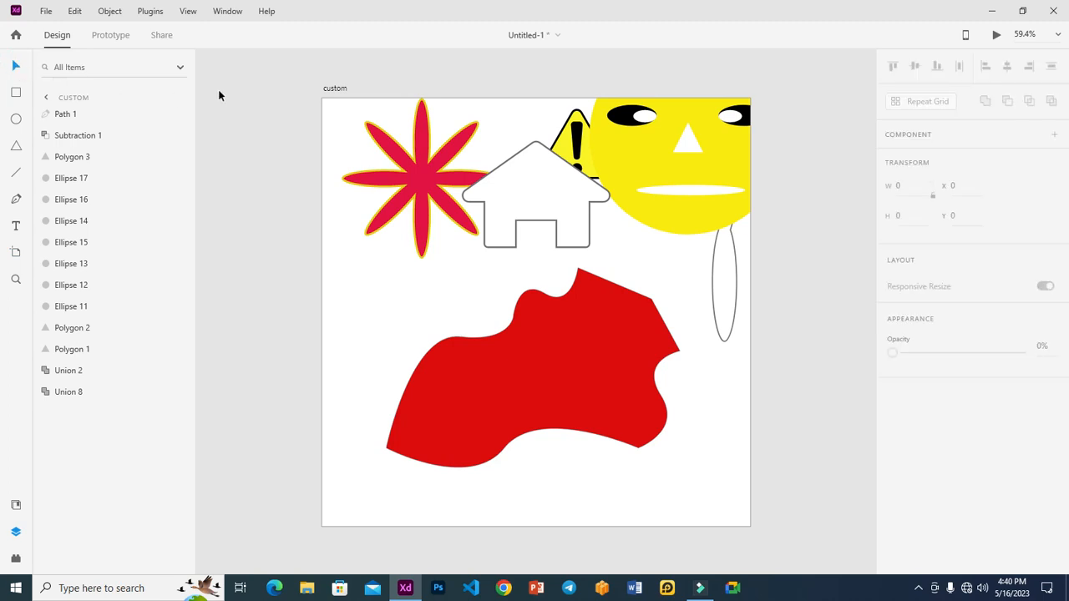
Duplicate the whole "custom" artboard to get a second copy beside the original.
{"action": "left_click", "coordinate": [64, 101]}
{"action": "left_click", "coordinate": [48, 100]}
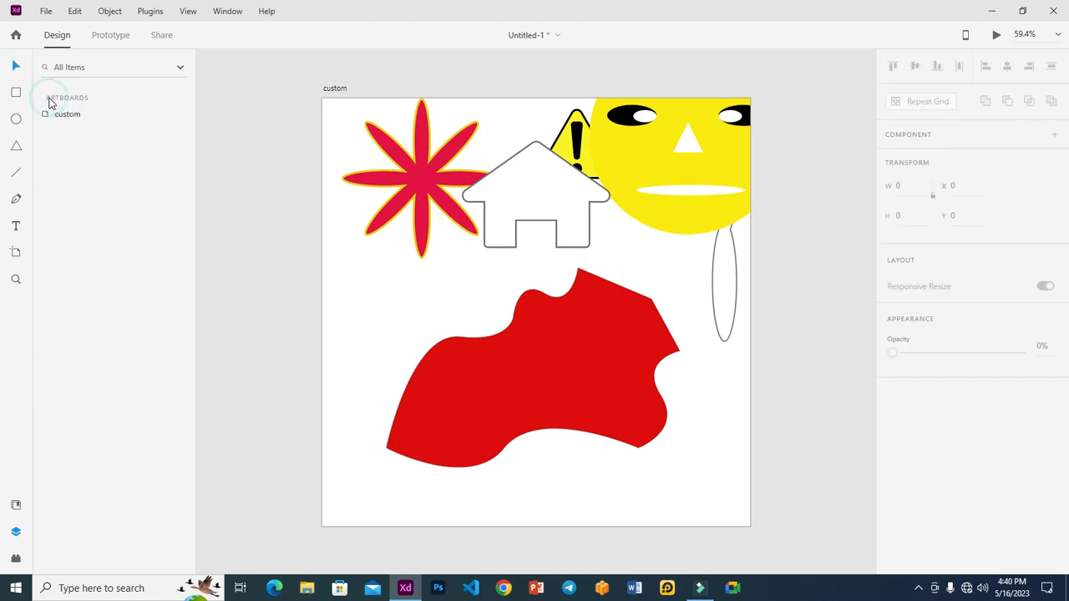
{"action": "left_click", "coordinate": [70, 113]}
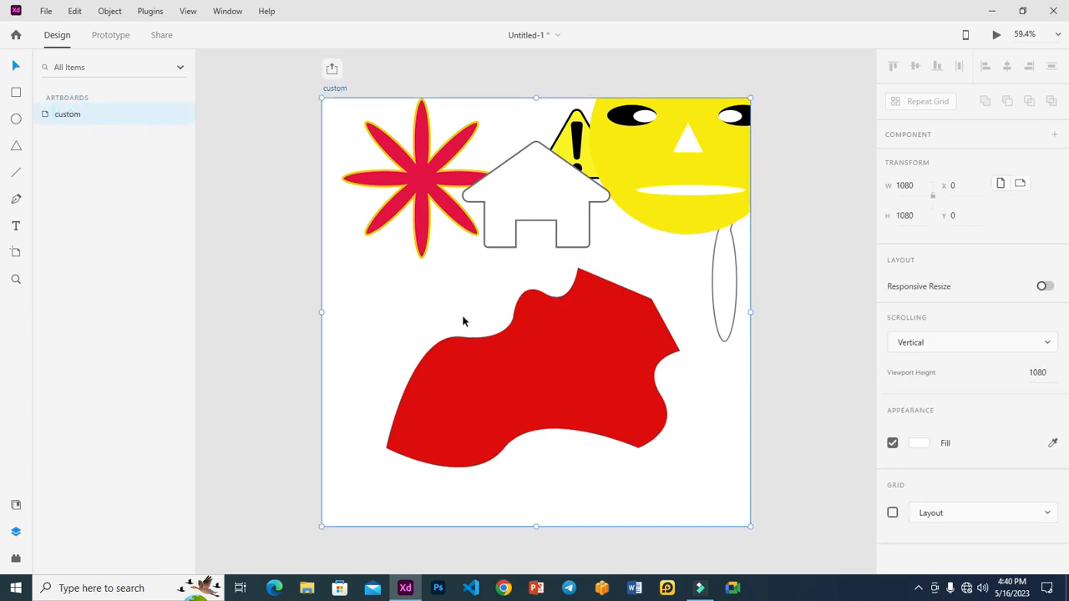
{"action": "key", "text": "ctrl+d"}
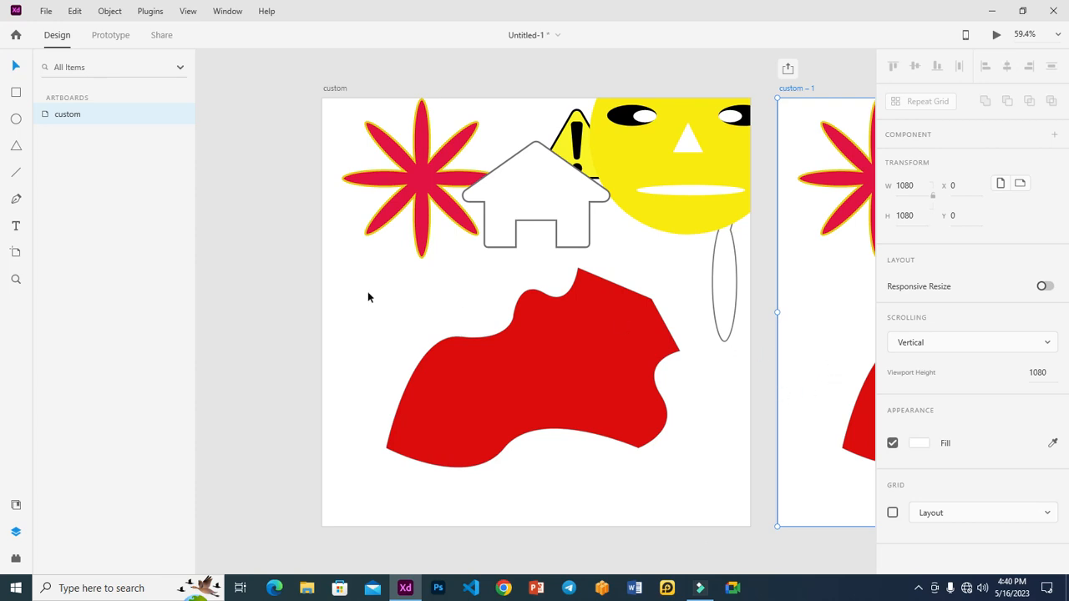
{"action": "left_click", "coordinate": [15, 279]}
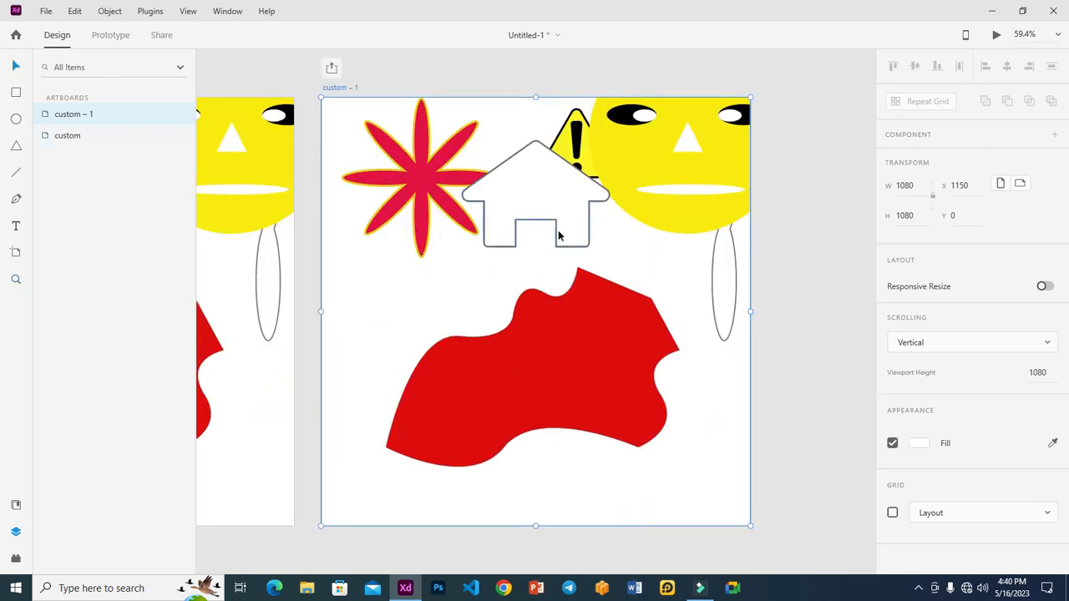
Delete the visible shapes from the duplicated artboard to leave a blank working area for text.
{"action": "left_click_drag", "start_coordinate": [807, 441], "coordinate": [665, 327]}
{"action": "left_click_drag", "start_coordinate": [451, 137], "coordinate": [434, 122]}
{"action": "key", "text": "Delete"}
{"action": "left_click", "coordinate": [769, 228]}
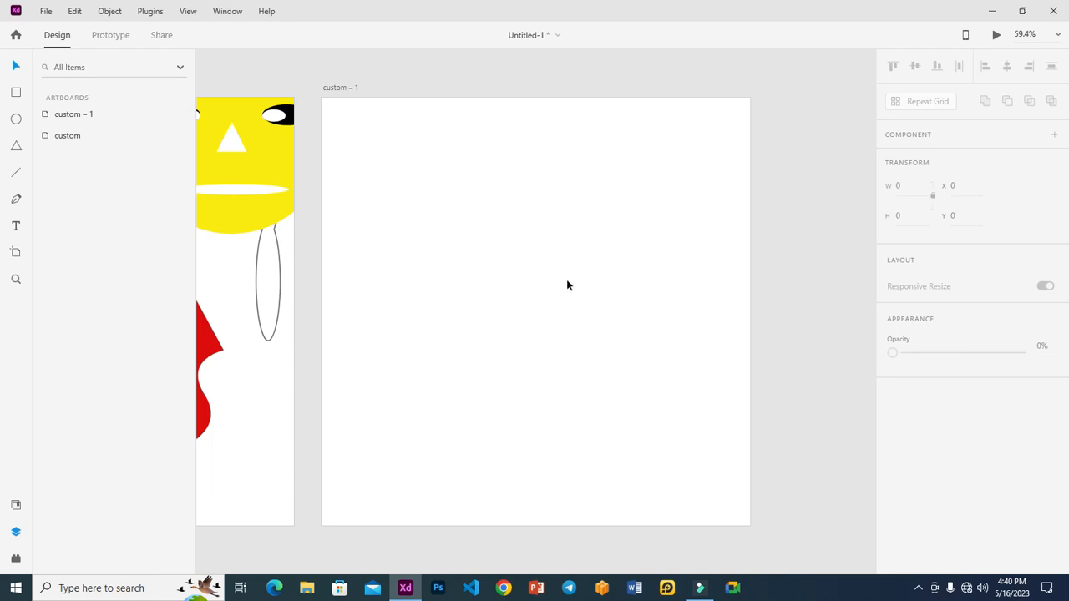
{"action": "left_click", "coordinate": [544, 252]}
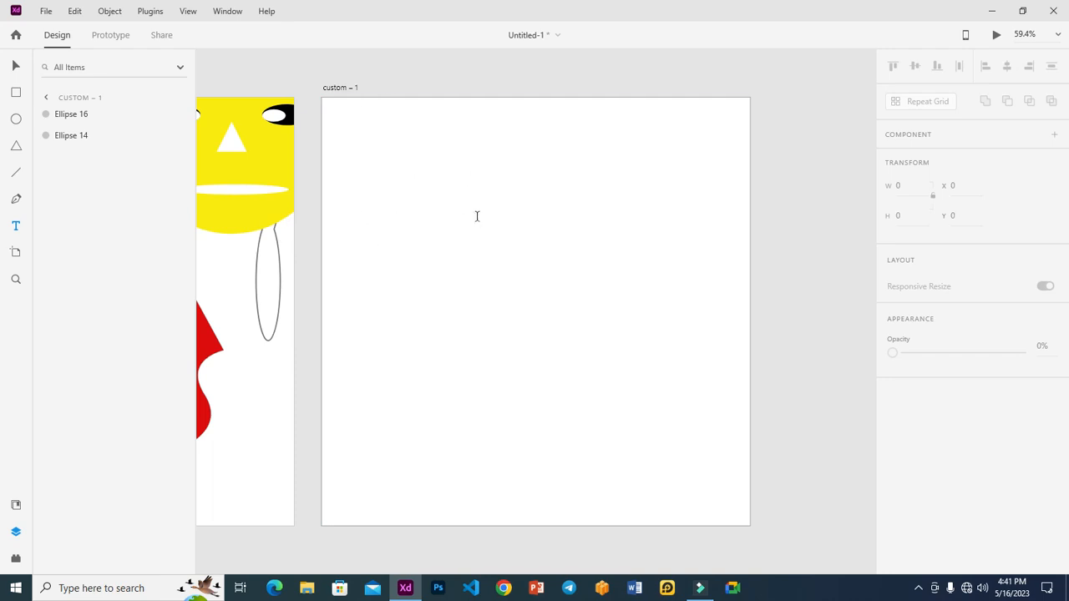
Draw a wide text area across the upper part of the blank artboard and fill it with about three lines of x characters.
{"action": "left_click", "coordinate": [354, 121]}
{"action": "left_click_drag", "start_coordinate": [432, 215], "coordinate": [715, 261]}
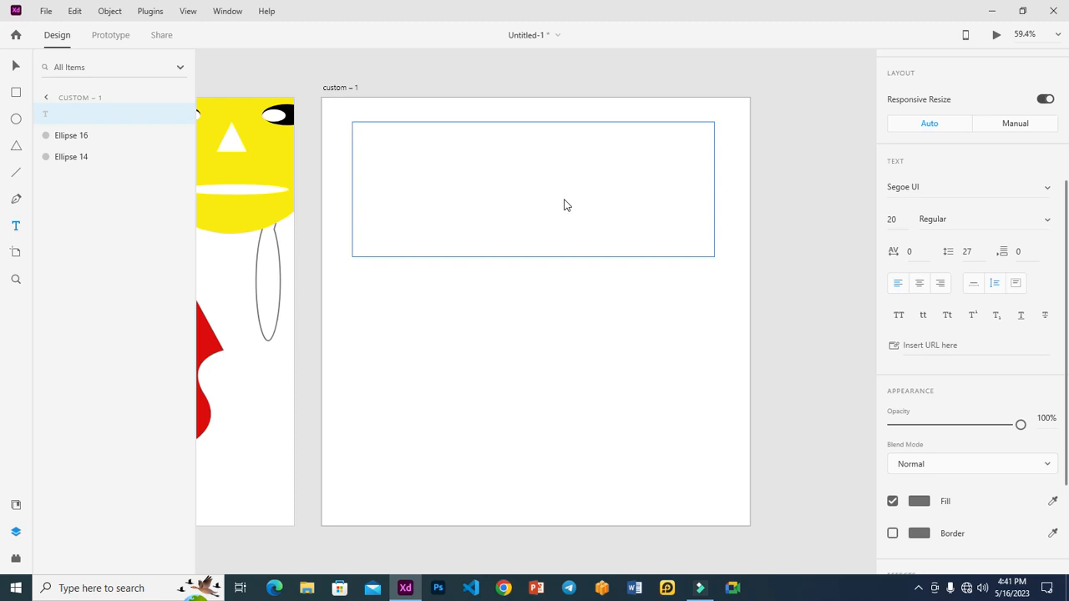
{"action": "type", "text": "xxxxxxxxxxxxxxxxxxxxxxxx"}
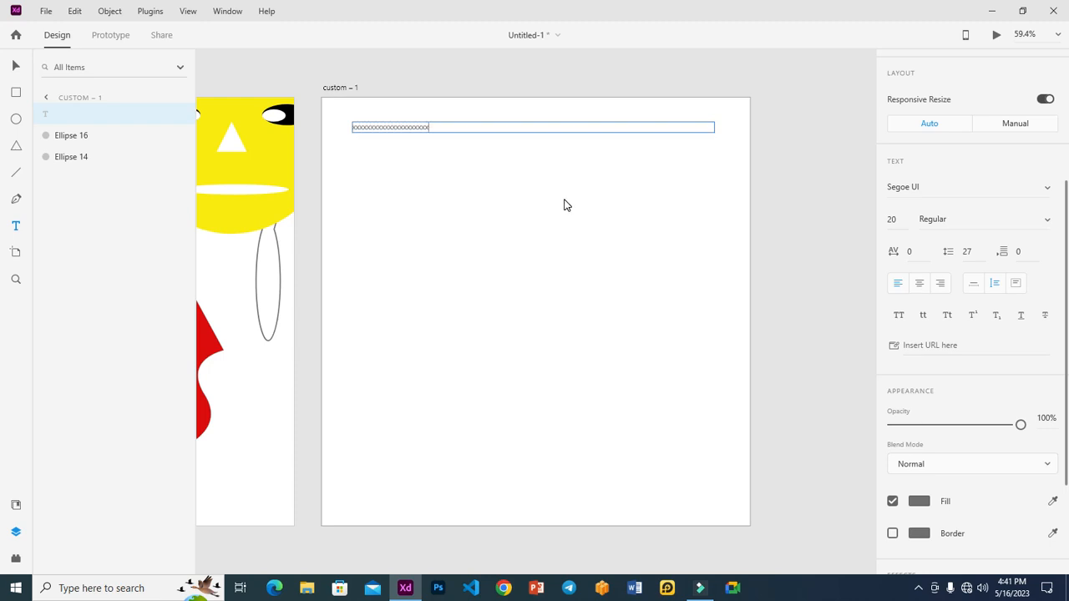
{"action": "type", "text": "xxxxxxxxxxxxxxxxxxxxxxxxxxxxxxxxxxxxxxxxxxxxxxxxxxxxxxxxxxxxxxxxxxxxxxxxxxxxxx"}
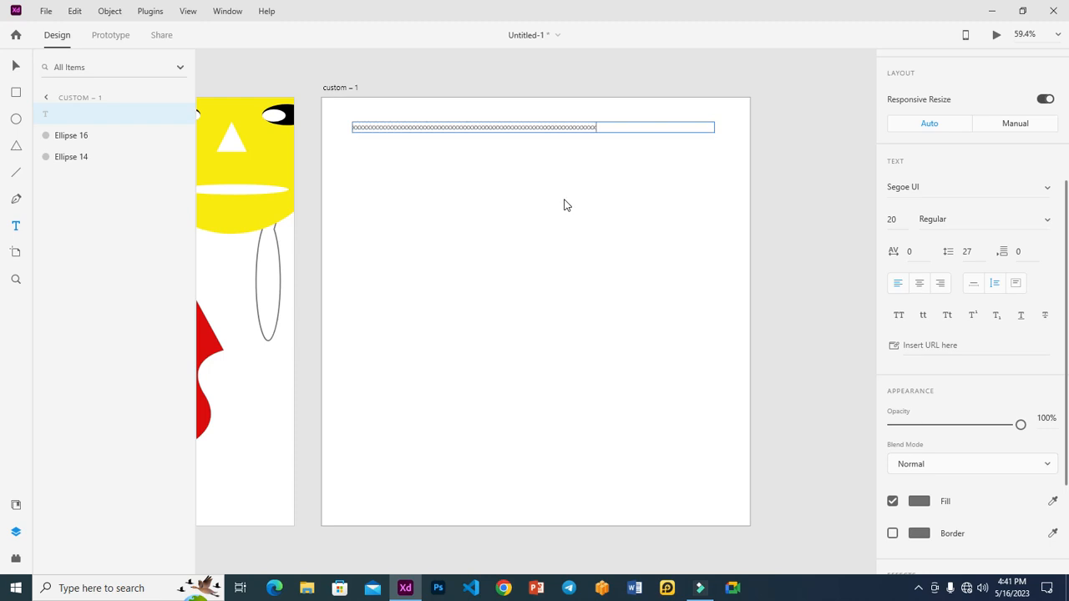
{"action": "type", "text": "xxxxxxxxxxxxxxxxxxxxxxxxxxxxxxxxxxxxx"}
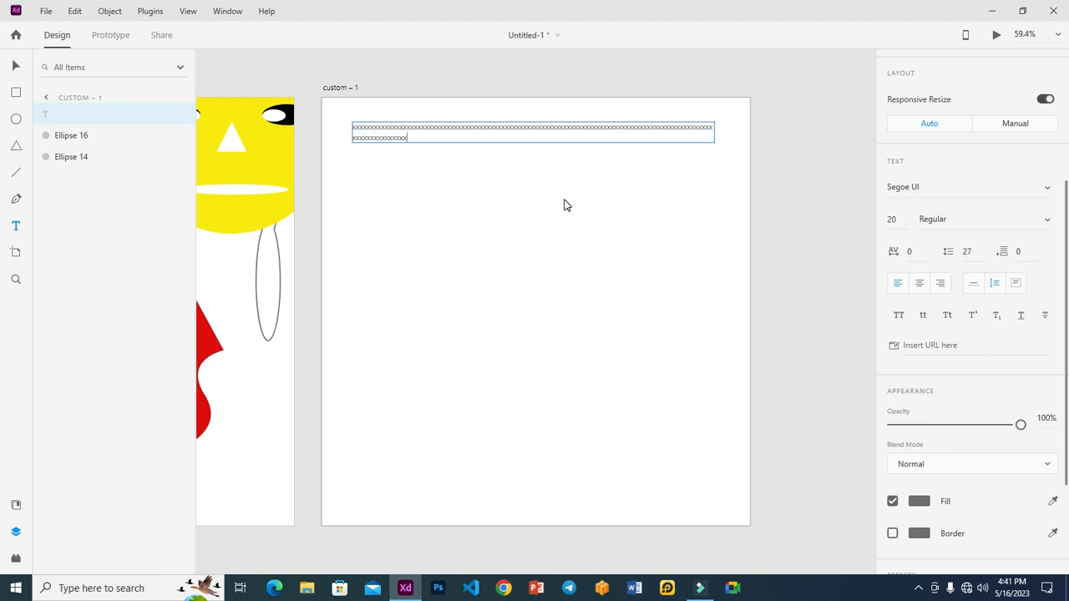
{"action": "type", "text": "xxxxxxxxxxxxxxxxxxxxxxxxxxxxxxxxxxxxxxxxxxxxxxxxxxxxxxxxxxxxxxxxxxxxxxxxxxx"}
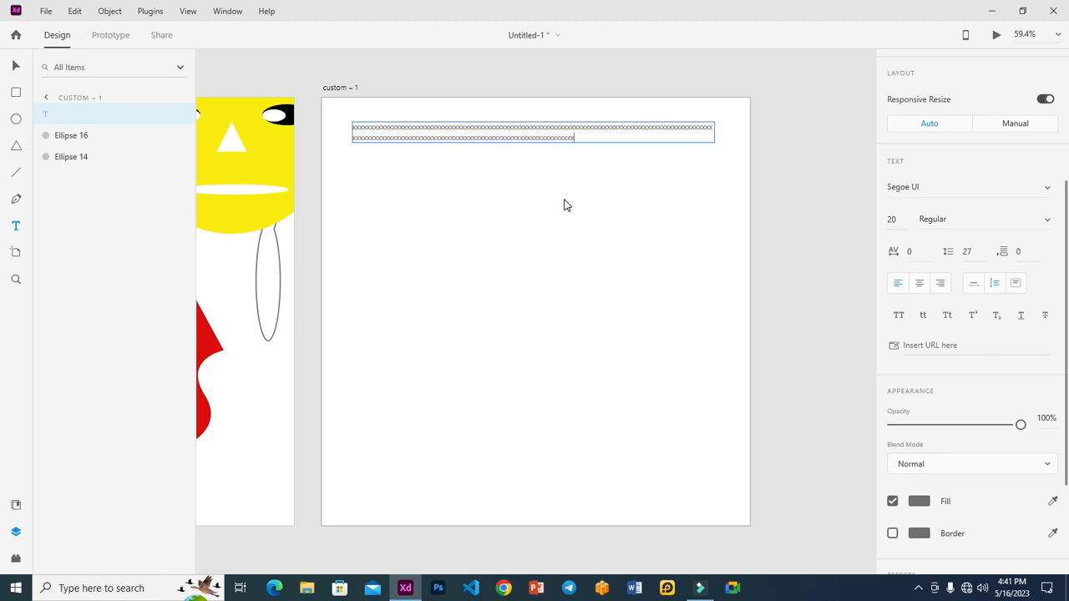
{"action": "type", "text": "xxxxxxxxxxx"}
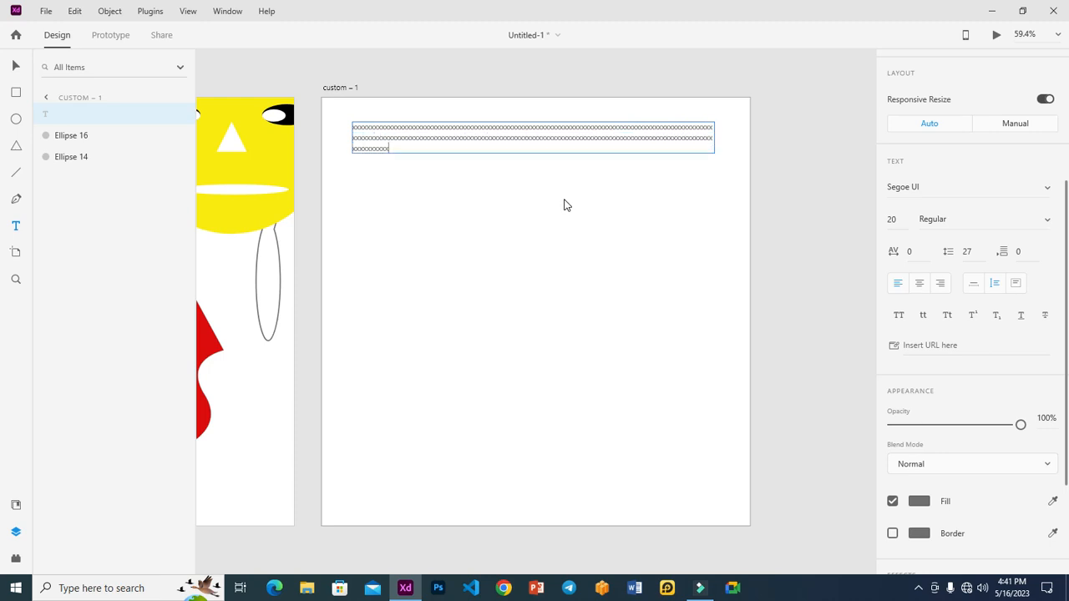
{"action": "type", "text": "xxxxxxxxxxxxxxxxxxxxxxxxxxxx"}
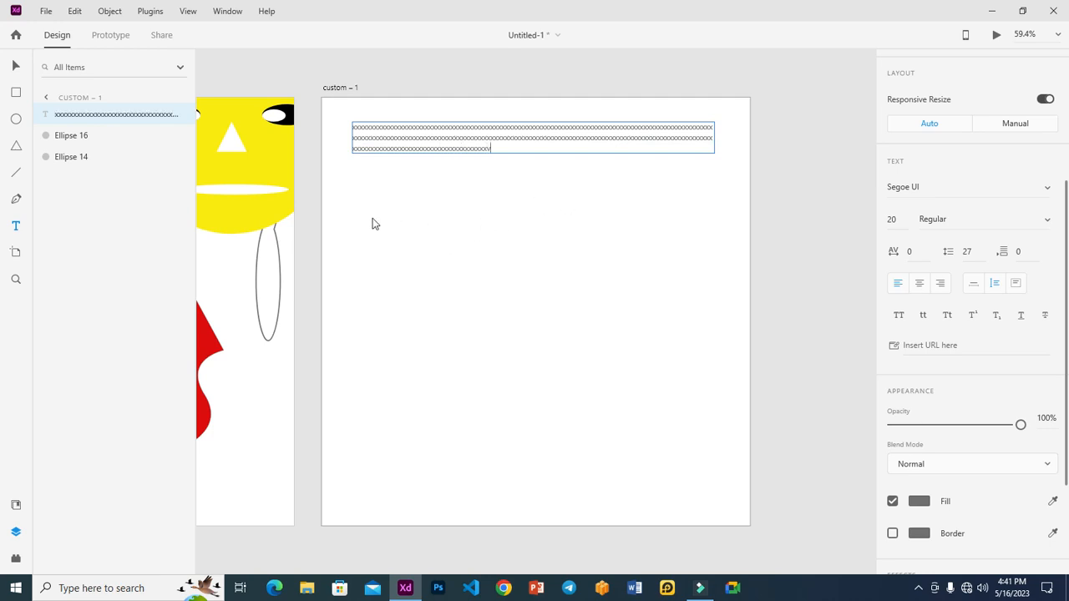
{"action": "left_click", "coordinate": [15, 64]}
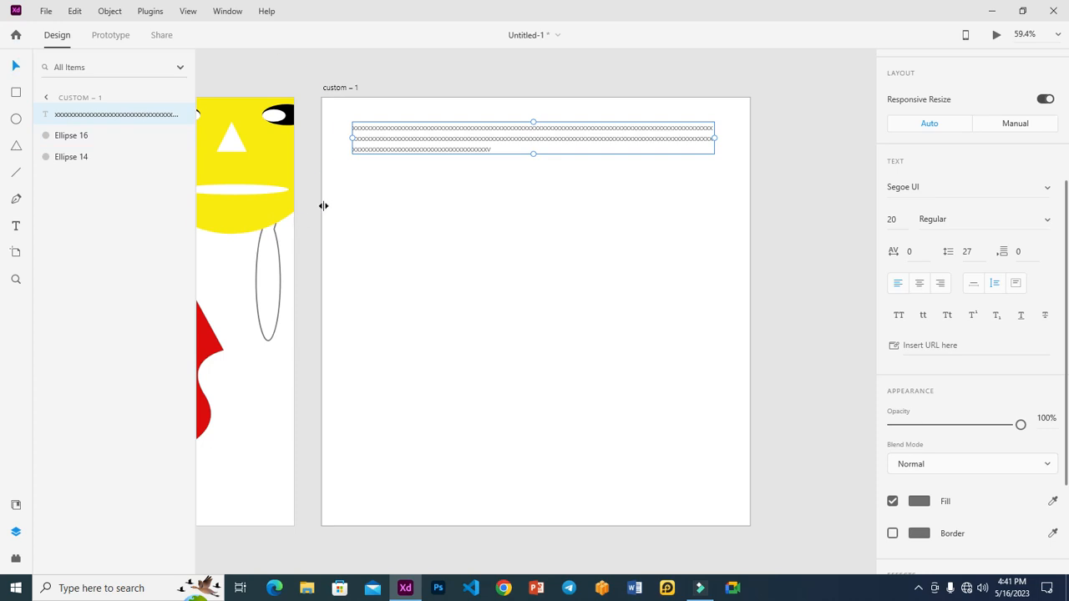
Add point text below the text area and enter one unbroken line of x characters running past the artboard's edge.
{"action": "key", "text": "t"}
{"action": "left_click", "coordinate": [350, 223]}
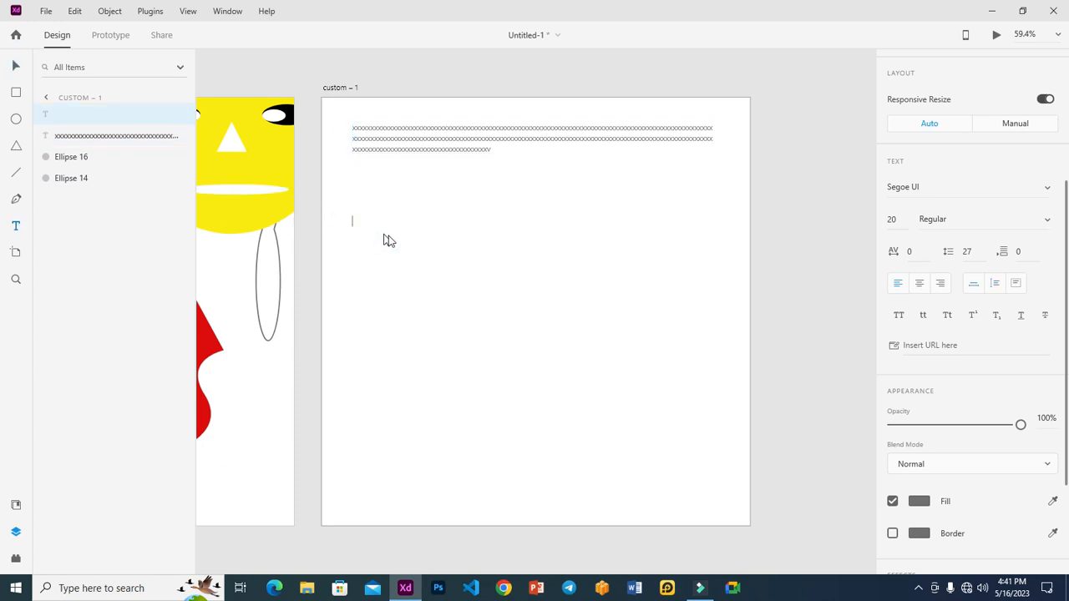
{"action": "type", "text": "xxxxxxxxxxxxxxxxxxxxxxxxxxxxxxxxxxxxxxxxxxxxxxxxxxxxxxxxxxxxxxxxxxxxxxxxxxxxxxxxxxxxxxxxxxxxxxxxxxxxxxxxxxxxxxxxxxxxxxxxxxxxxxxxxxxxxxxxxxxxxxxx"}
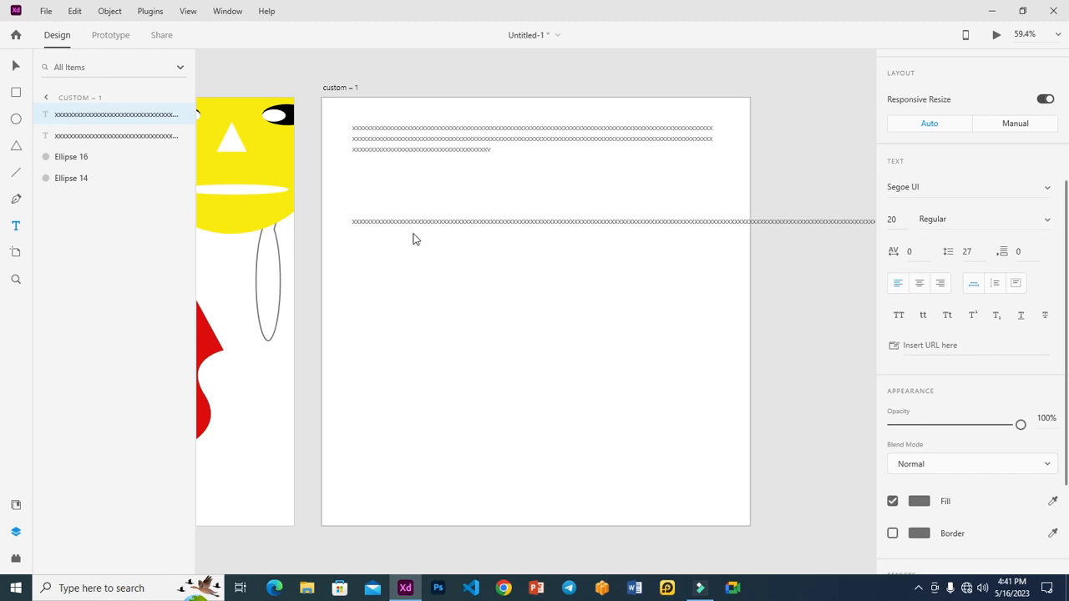
{"action": "left_click", "coordinate": [16, 65]}
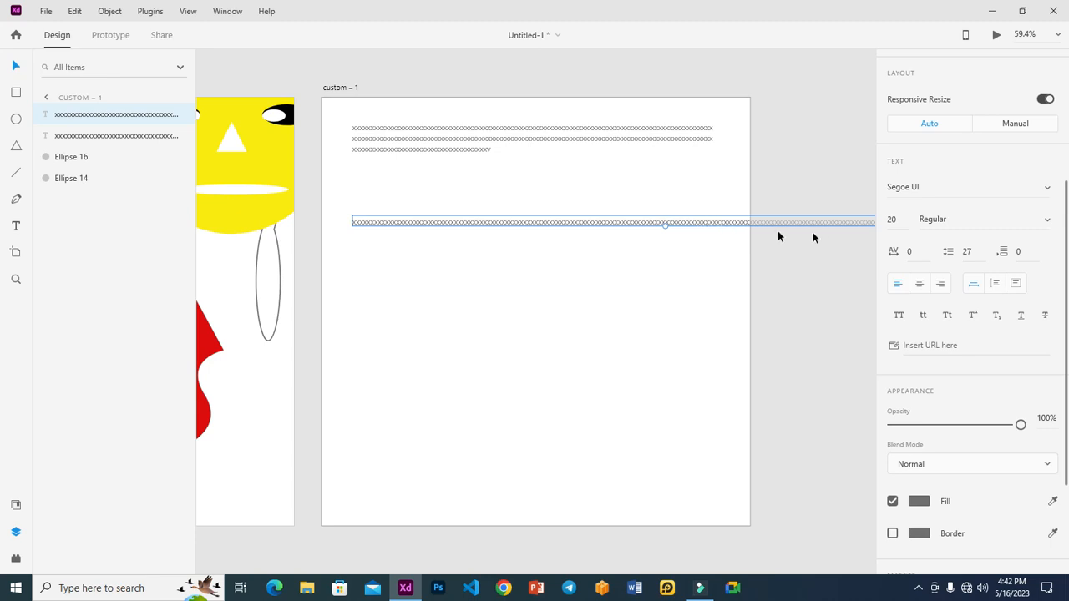
Move the single-line point text down to the lower half of the artboard.
{"action": "left_click", "coordinate": [583, 140]}
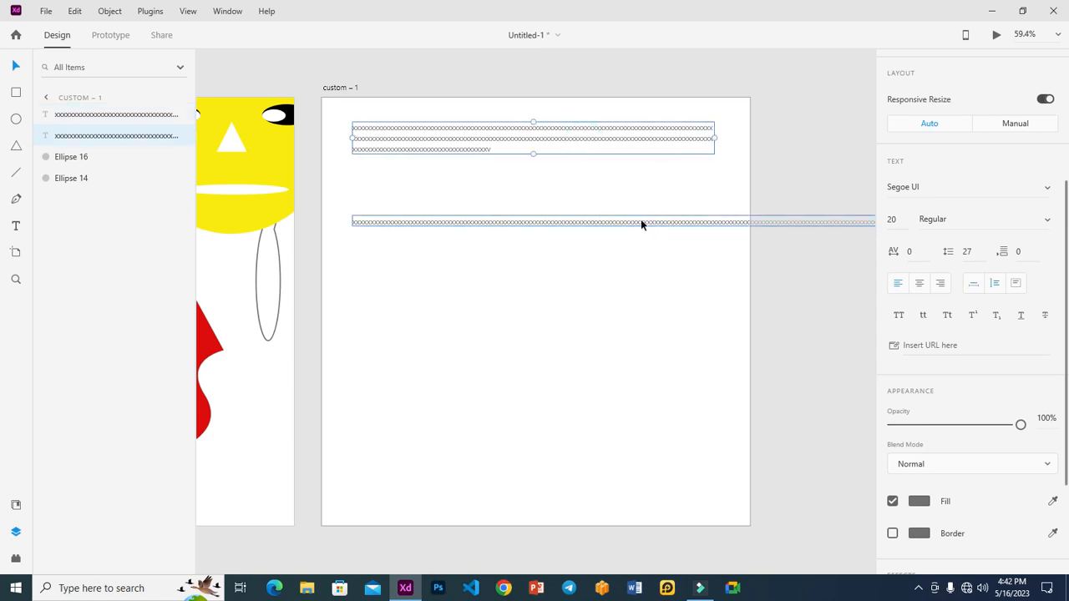
{"action": "left_click", "coordinate": [617, 225]}
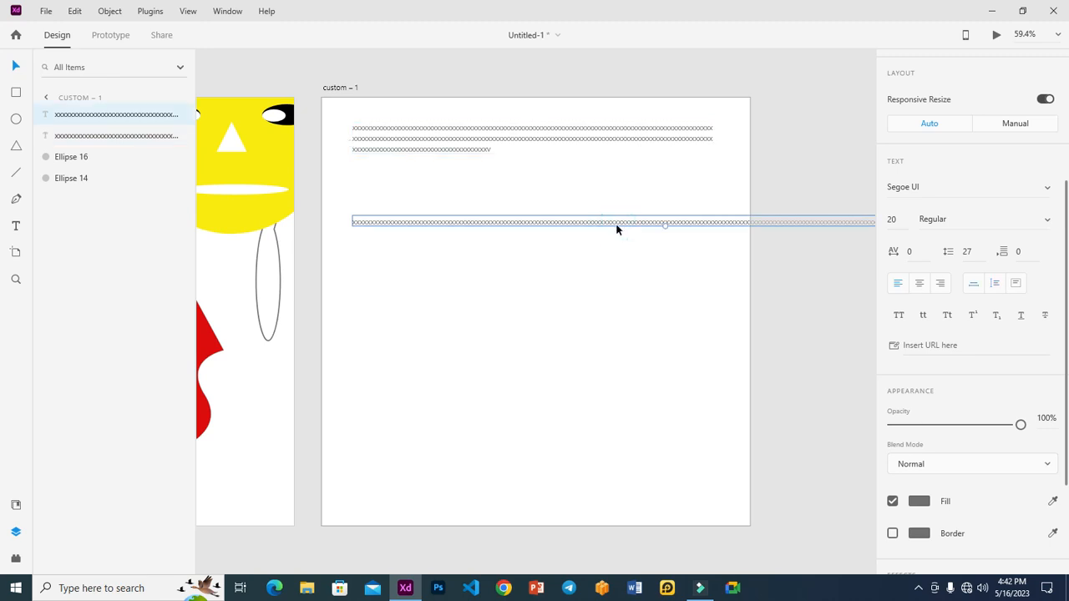
{"action": "left_click_drag", "start_coordinate": [617, 226], "coordinate": [602, 368]}
Replace the filler in the upper text area with "Code Hub Adobe XD Tutorial".
{"action": "left_click", "coordinate": [467, 147]}
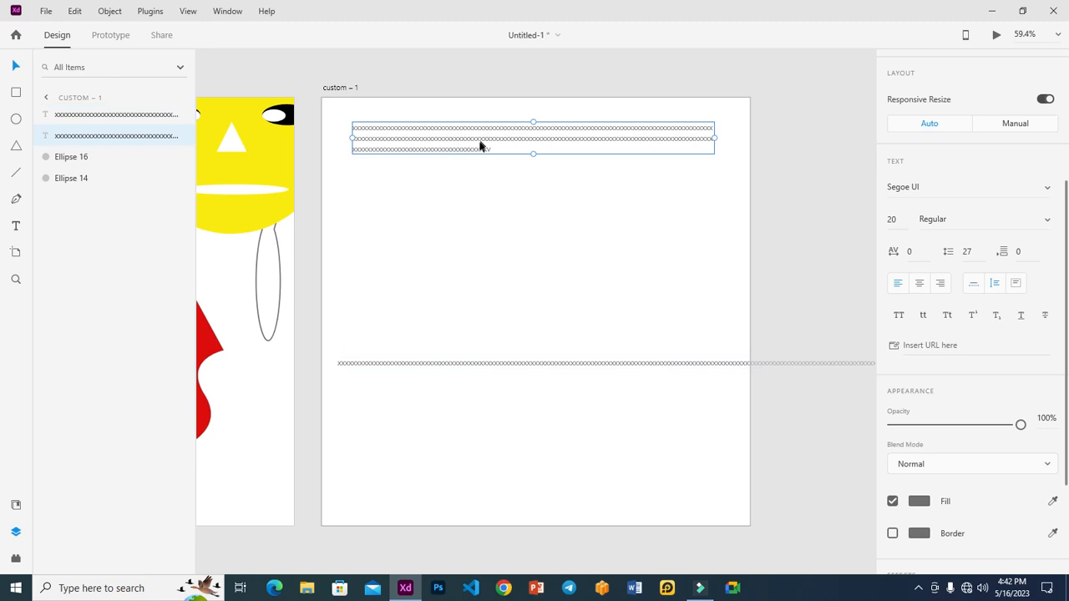
{"action": "key", "text": "z"}
{"action": "left_click_drag", "start_coordinate": [309, 79], "coordinate": [768, 194]}
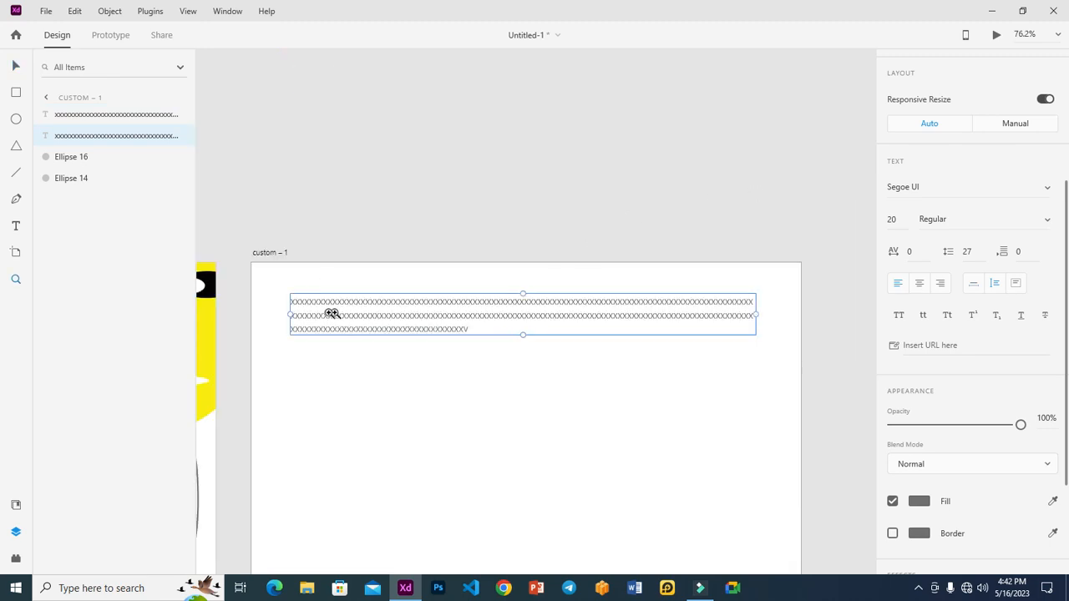
{"action": "left_click", "coordinate": [14, 66]}
{"action": "key", "text": "z"}
{"action": "left_click_drag", "start_coordinate": [255, 261], "coordinate": [761, 353]}
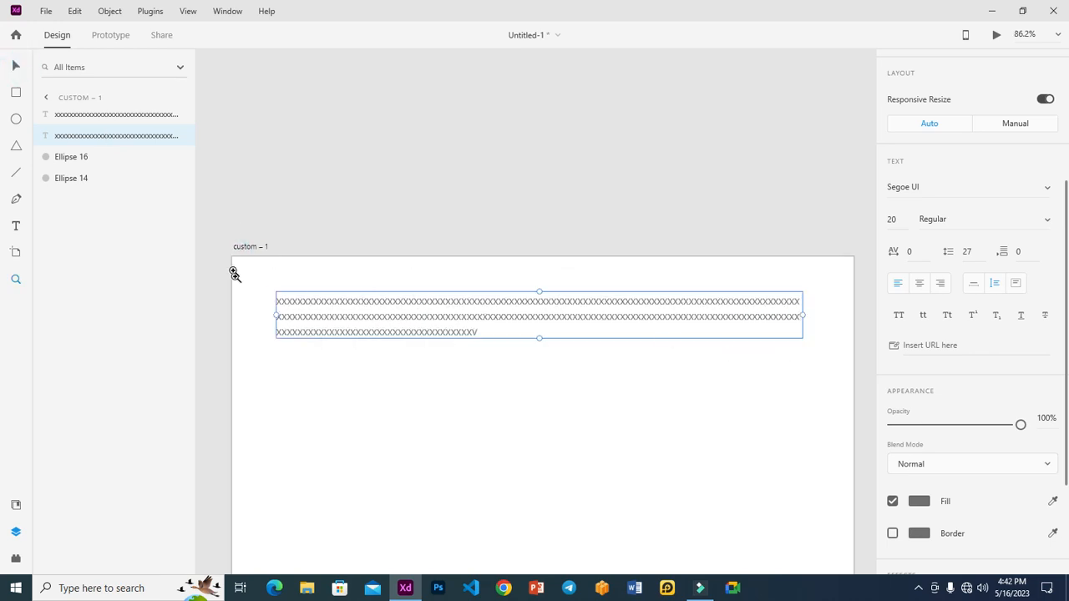
{"action": "left_click", "coordinate": [20, 60]}
{"action": "double_click", "coordinate": [370, 299]}
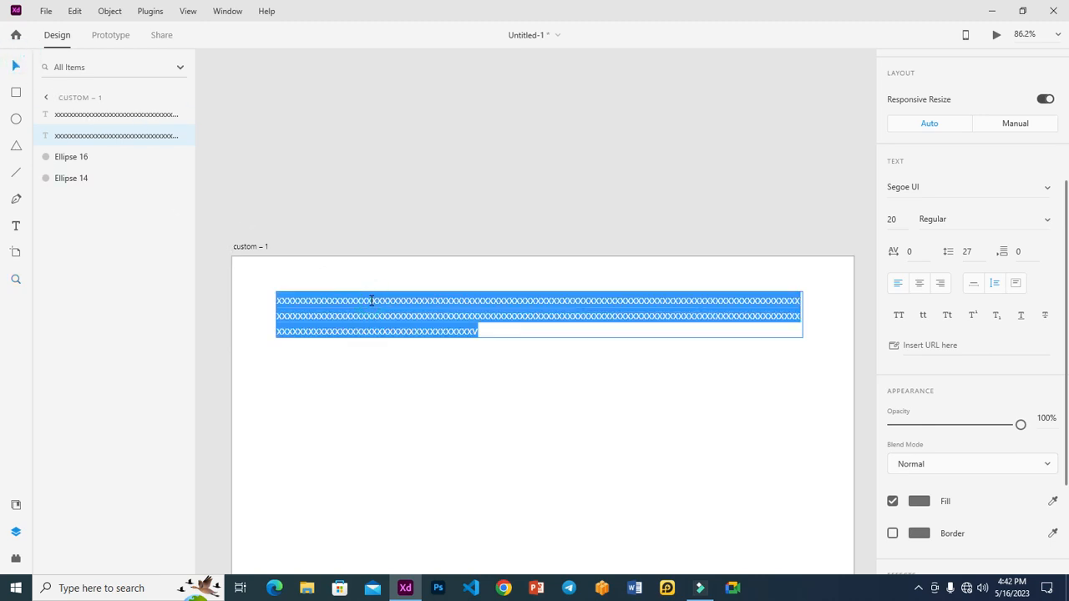
{"action": "type", "text": "Code H"}
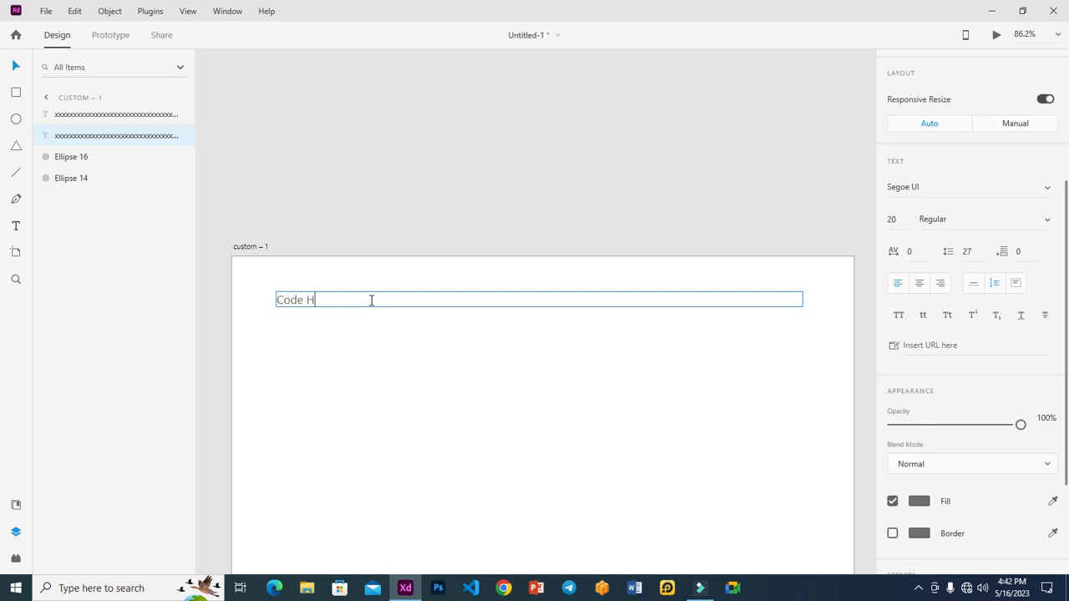
{"action": "type", "text": "ub A"}
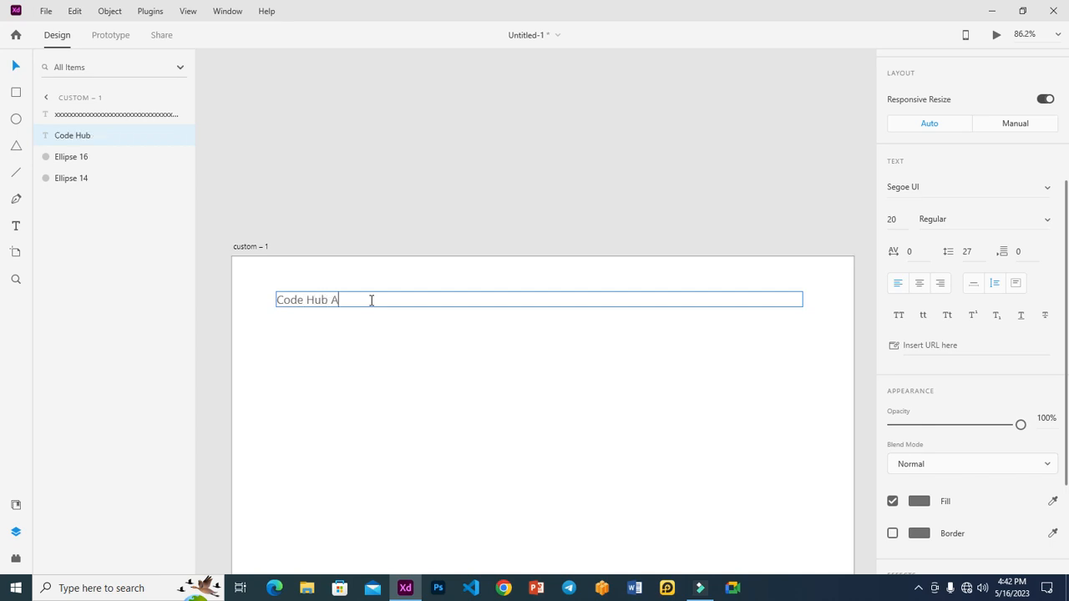
{"action": "type", "text": "dobe XD Tutorial"}
{"action": "left_click", "coordinate": [25, 69]}
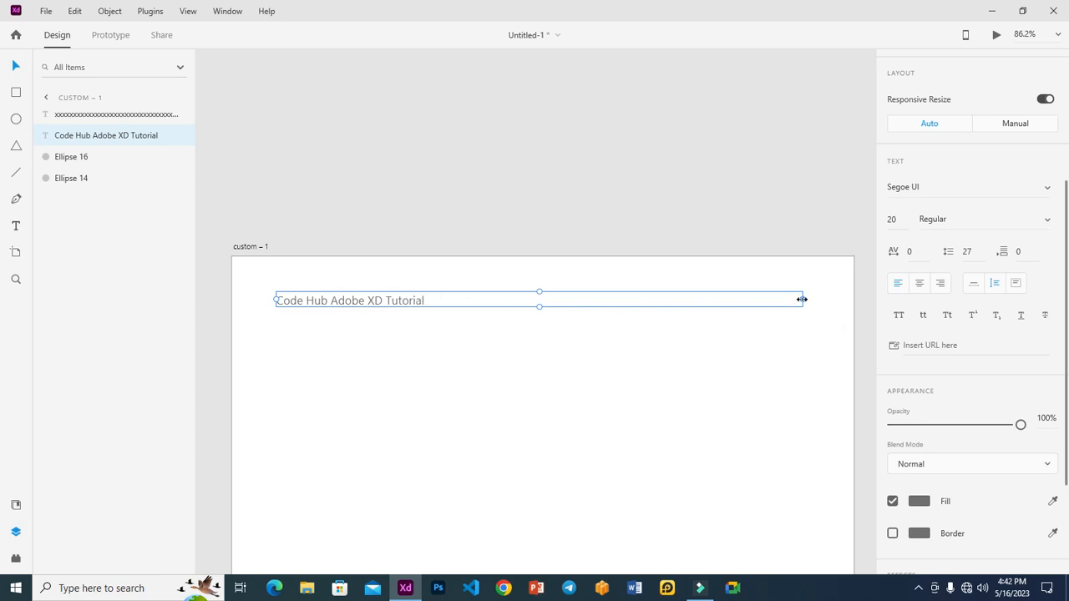
Narrow the "Code Hub Adobe XD Tutorial" text area to about 266 wide and move it to about X 360, Y 83.
{"action": "left_click_drag", "start_coordinate": [804, 299], "coordinate": [434, 328]}
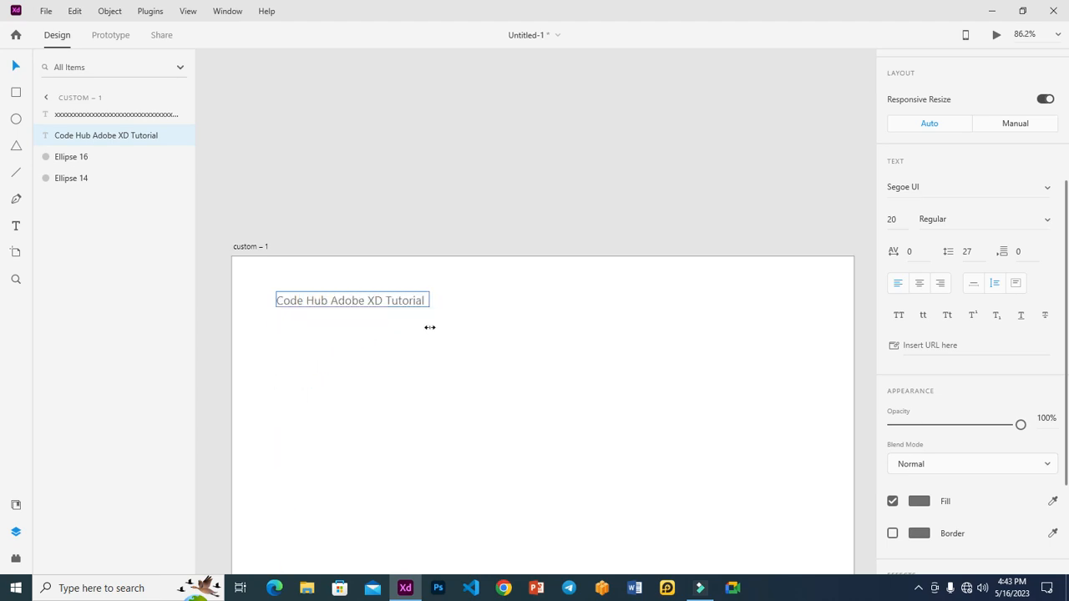
{"action": "left_click", "coordinate": [538, 319]}
{"action": "left_click", "coordinate": [356, 300]}
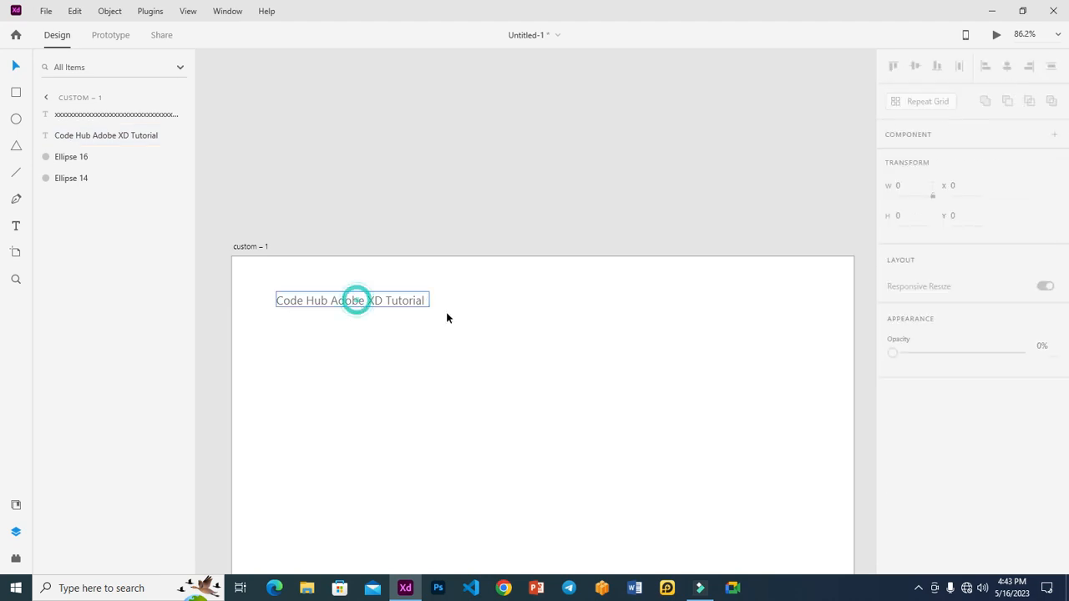
{"action": "left_click_drag", "start_coordinate": [365, 306], "coordinate": [530, 318]}
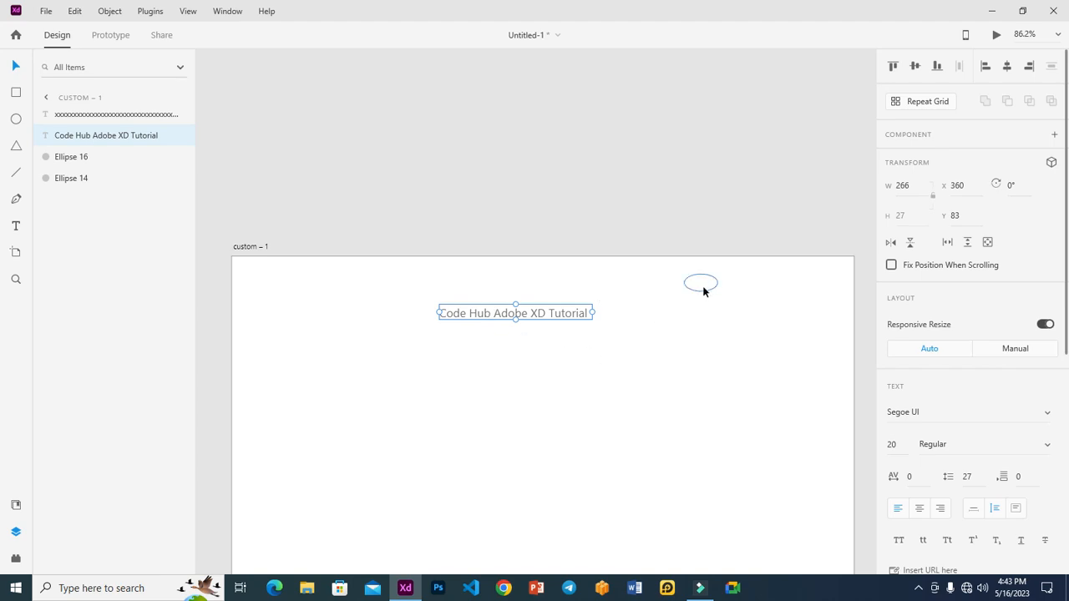
Delete the two leftover ellipses from the artboard's upper right corner.
{"action": "left_click", "coordinate": [699, 283]}
{"action": "left_click_drag", "start_coordinate": [631, 207], "coordinate": [864, 314]}
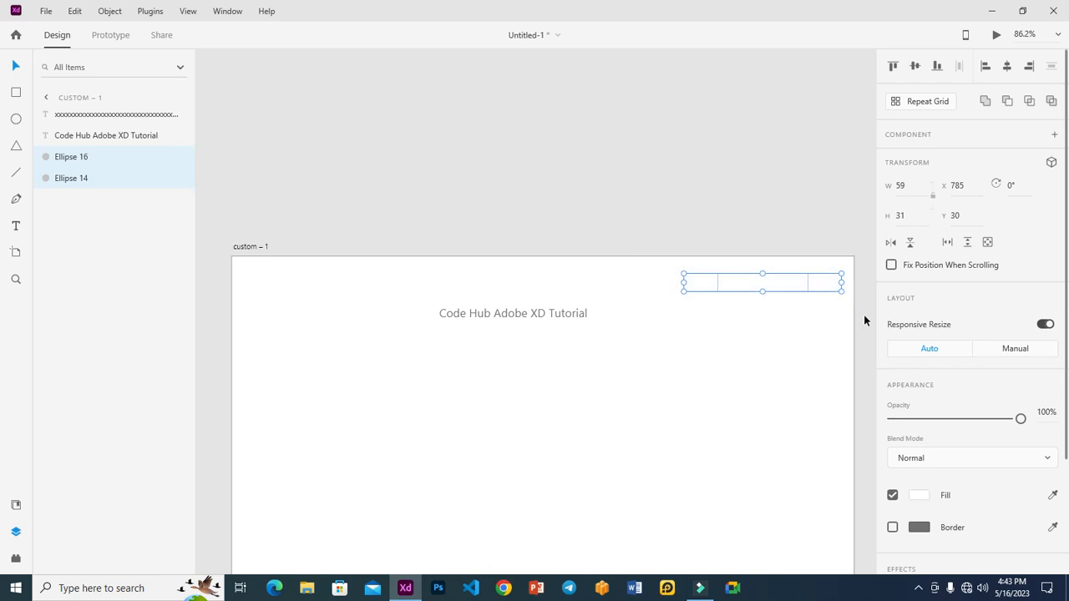
{"action": "key", "text": "Delete"}
{"action": "left_click_drag", "start_coordinate": [680, 210], "coordinate": [864, 293]}
Stretch the "Code Hub Adobe XD Tutorial" text area to about 96 high and move it to about X 83, Y 74.
{"action": "left_click", "coordinate": [578, 316]}
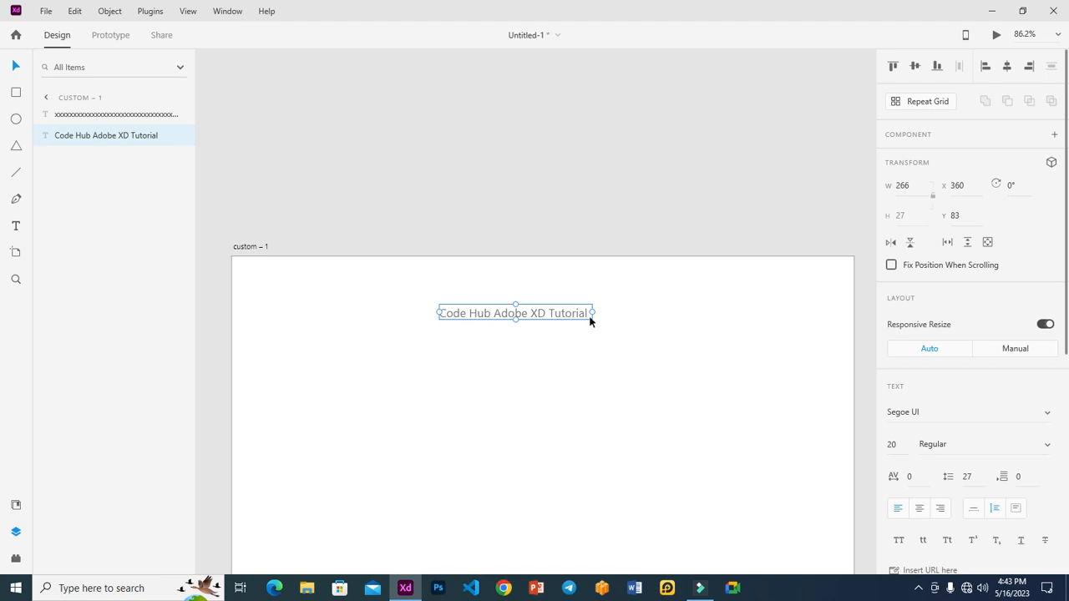
{"action": "left_click_drag", "start_coordinate": [516, 318], "coordinate": [516, 360]}
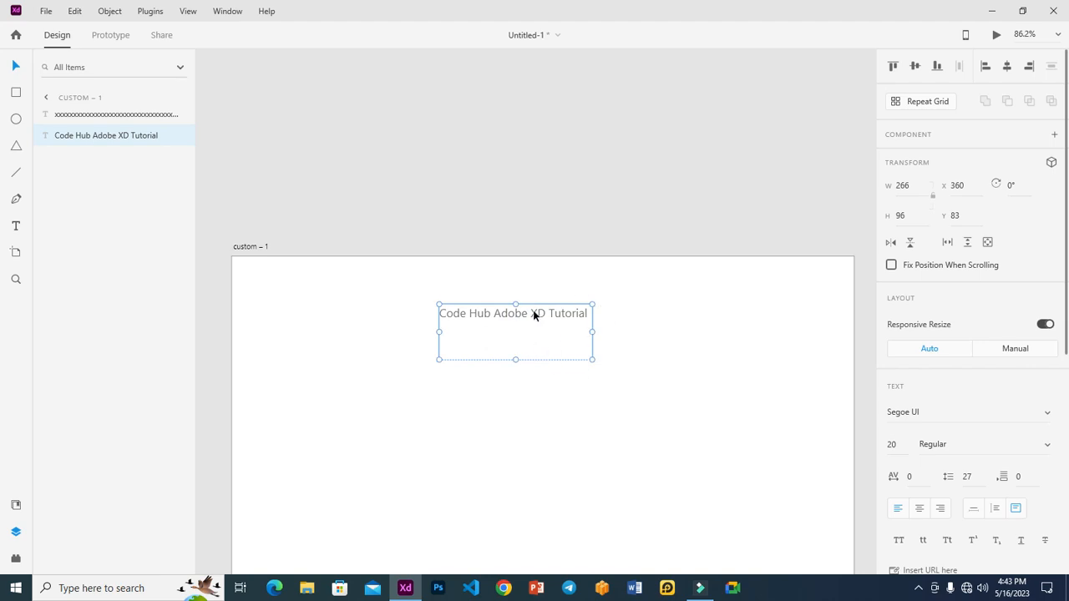
{"action": "left_click_drag", "start_coordinate": [516, 361], "coordinate": [358, 325]}
{"action": "left_click", "coordinate": [543, 315]}
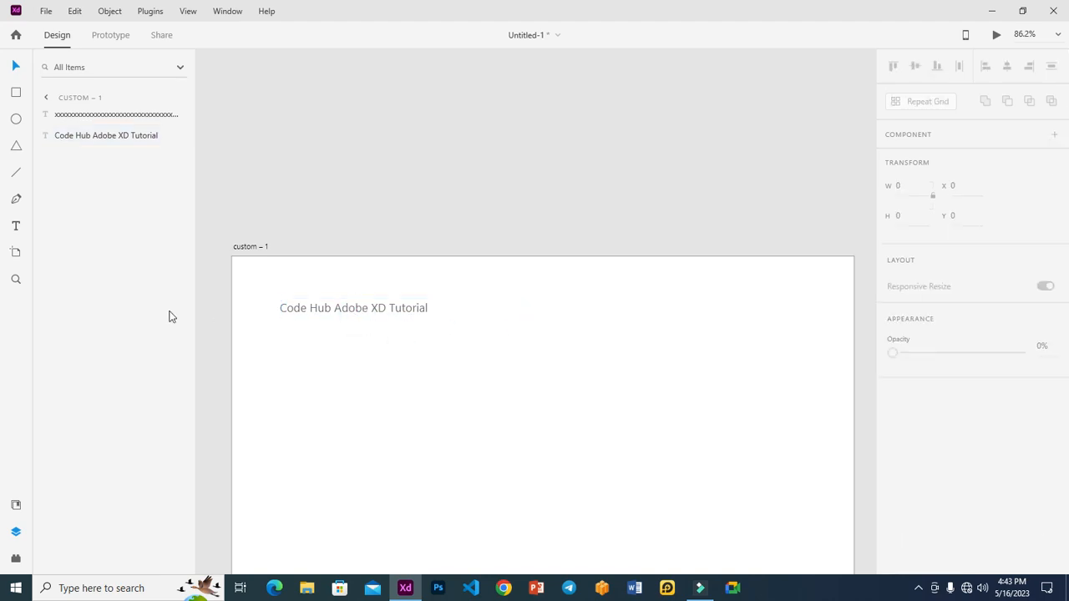
Add point text reading "Code Hub Adobe XD Tutorial" below and to the right of the text area.
{"action": "left_click", "coordinate": [16, 225]}
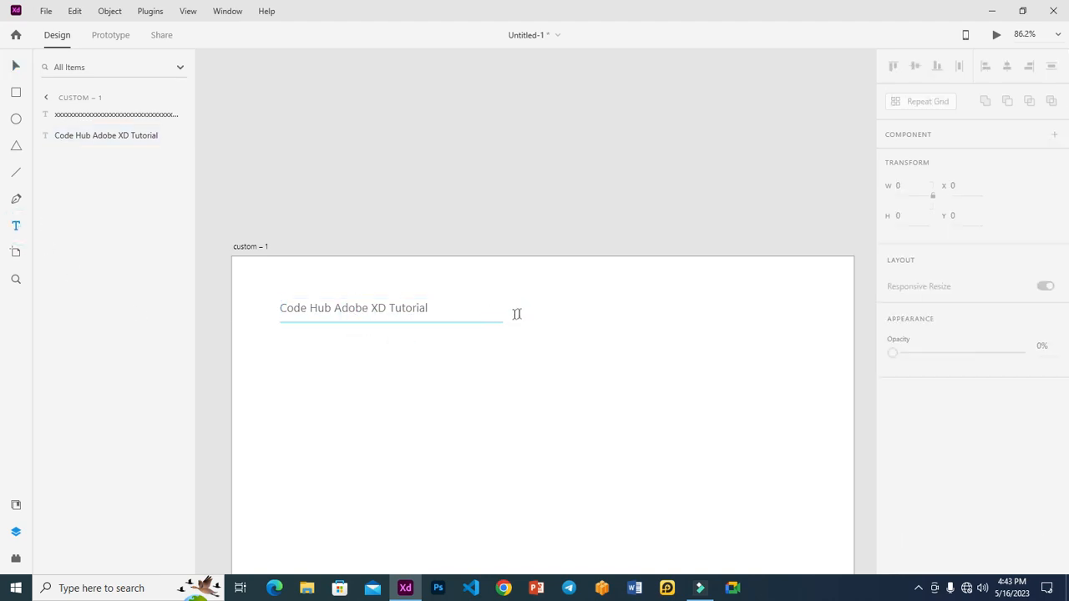
{"action": "left_click", "coordinate": [493, 366]}
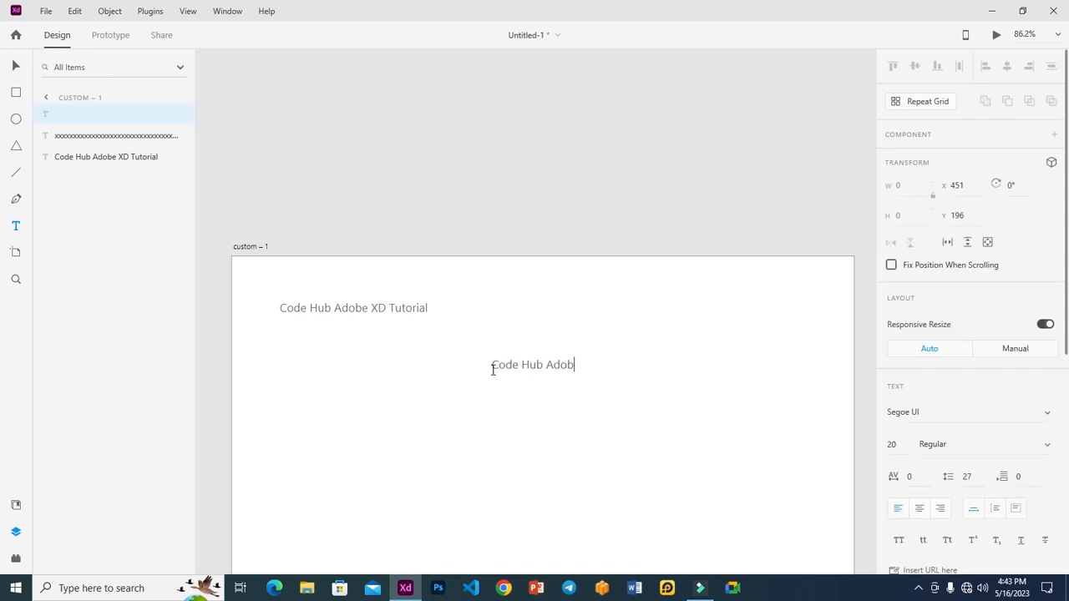
{"action": "type", "text": "Code Hub Adobe XD Tutorial"}
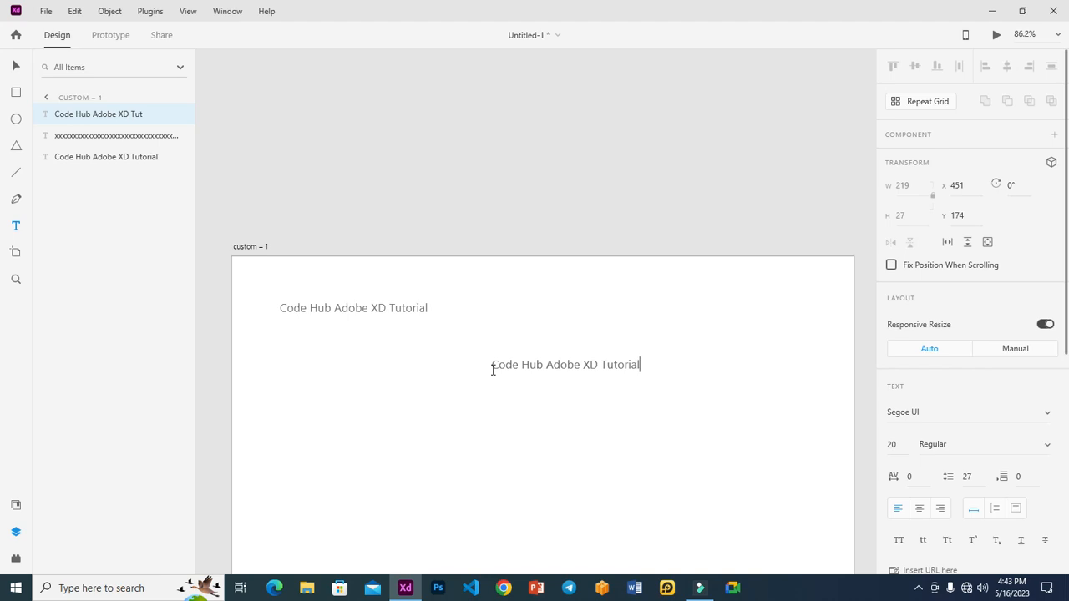
Move the new point text up beside the text area, to about X 559, Y 87.
{"action": "left_click", "coordinate": [16, 66]}
{"action": "left_click_drag", "start_coordinate": [548, 370], "coordinate": [610, 325]}
{"action": "left_click", "coordinate": [413, 306]}
{"action": "left_click", "coordinate": [582, 323]}
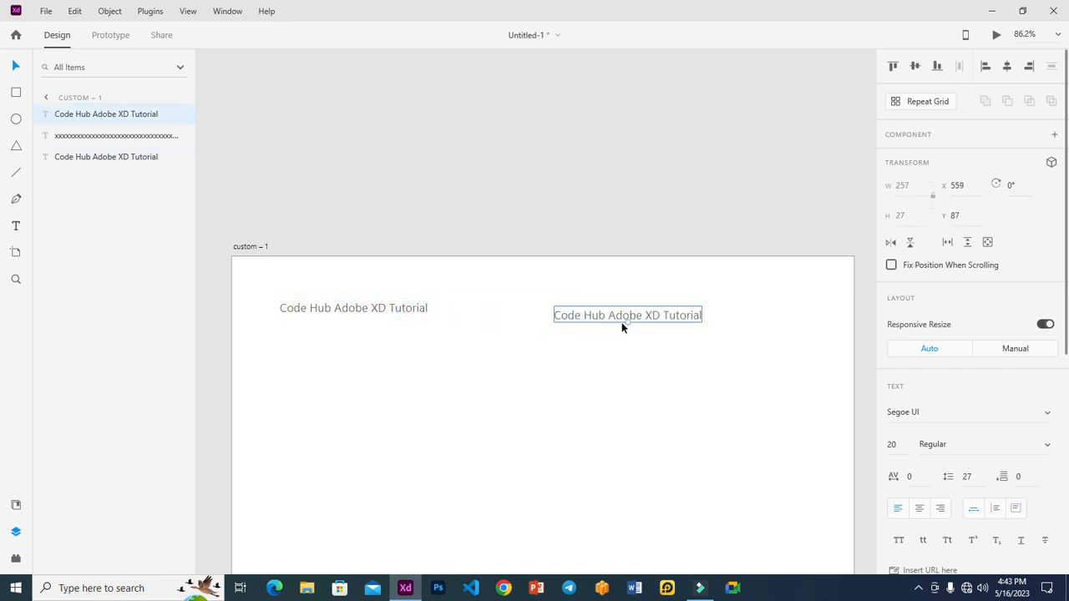
Scale the point text up to about size 38 and stretch the neighbouring text area to about 185 high.
{"action": "mouse_move", "coordinate": [627, 324]}
{"action": "left_mouse_down"}
{"action": "mouse_move", "coordinate": [624, 354]}
{"action": "mouse_move", "coordinate": [627, 334]}
{"action": "left_mouse_up"}
{"action": "left_click", "coordinate": [405, 311]}
{"action": "left_click_drag", "start_coordinate": [356, 320], "coordinate": [351, 406]}
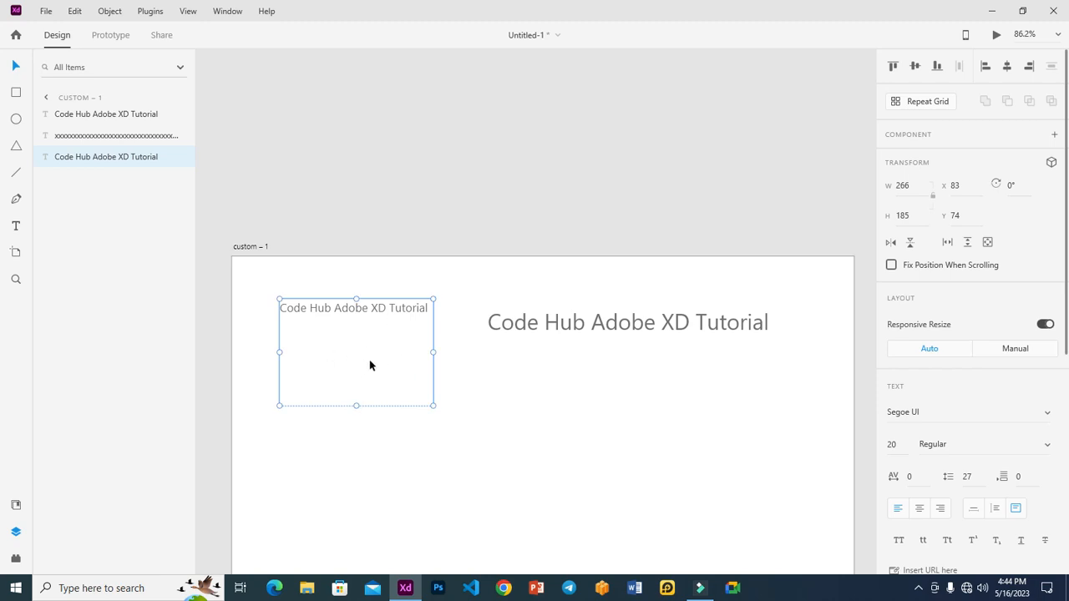
Rescale the point text to about size 46 and move it to about X 245, Y 160.
{"action": "left_click", "coordinate": [567, 327]}
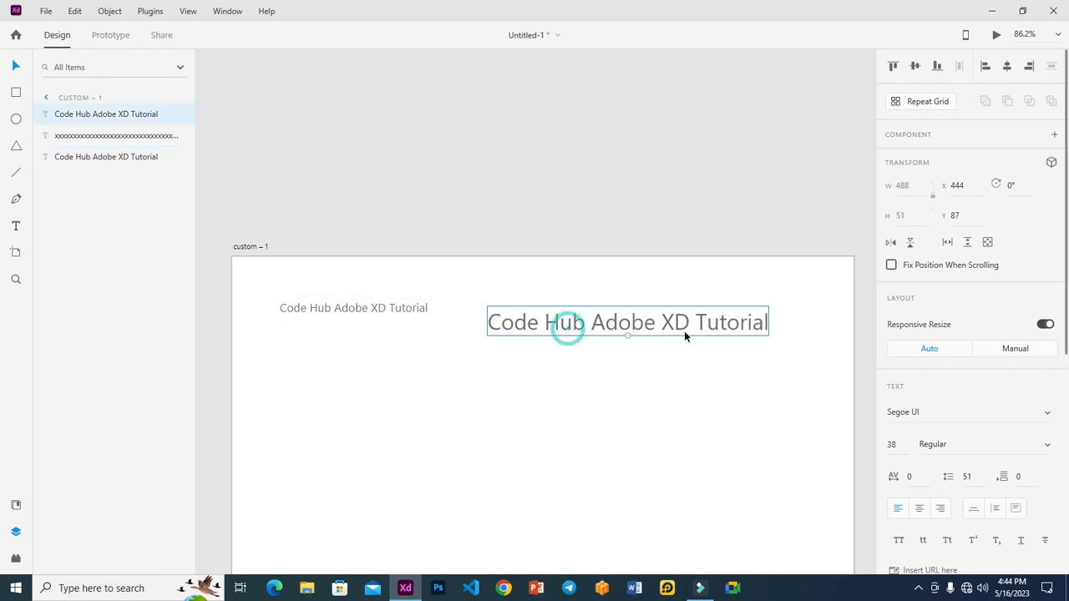
{"action": "left_click", "coordinate": [784, 339]}
{"action": "left_click_drag", "start_coordinate": [633, 334], "coordinate": [624, 458]}
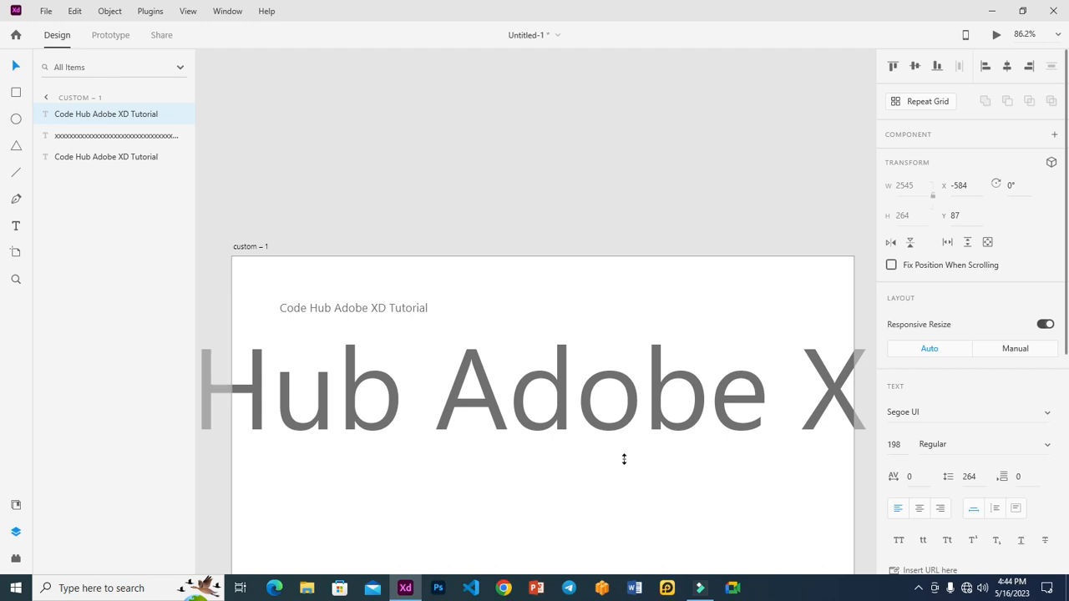
{"action": "left_click_drag", "start_coordinate": [624, 459], "coordinate": [628, 404]}
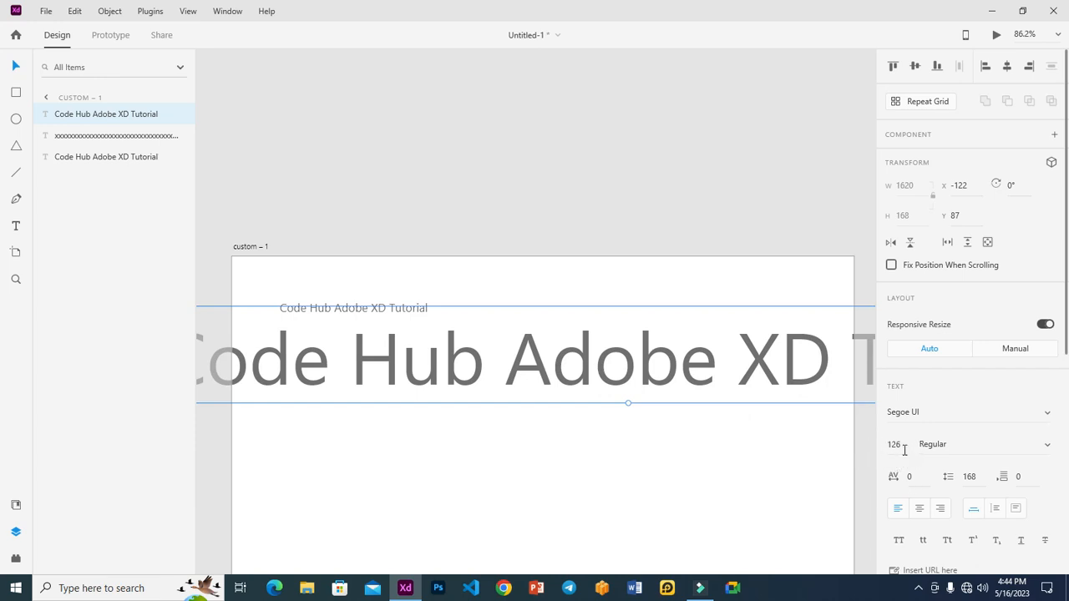
{"action": "left_click_drag", "start_coordinate": [628, 404], "coordinate": [548, 367]}
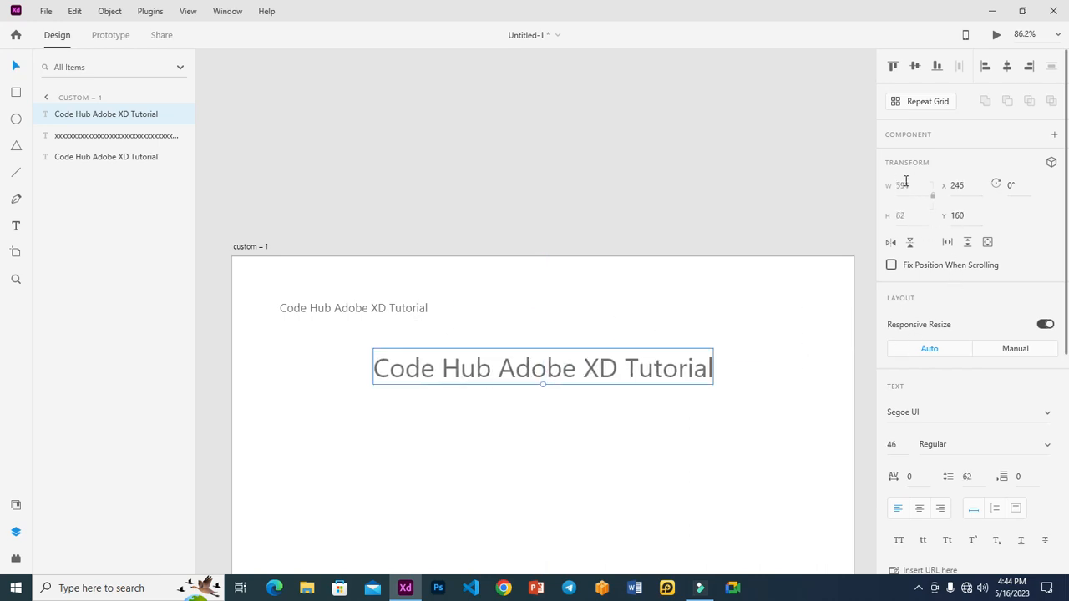
Try rotating the size 46 point text to 80° and undo the rotation.
{"action": "left_click", "coordinate": [1015, 184]}
{"action": "key", "text": "Return"}
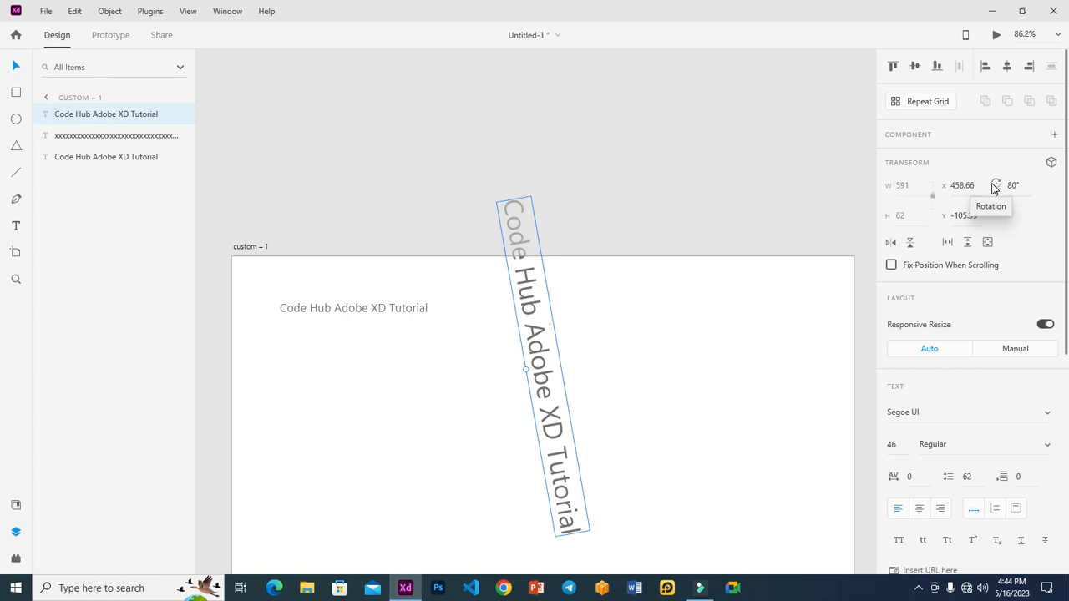
{"action": "key", "text": "ctrl+z"}
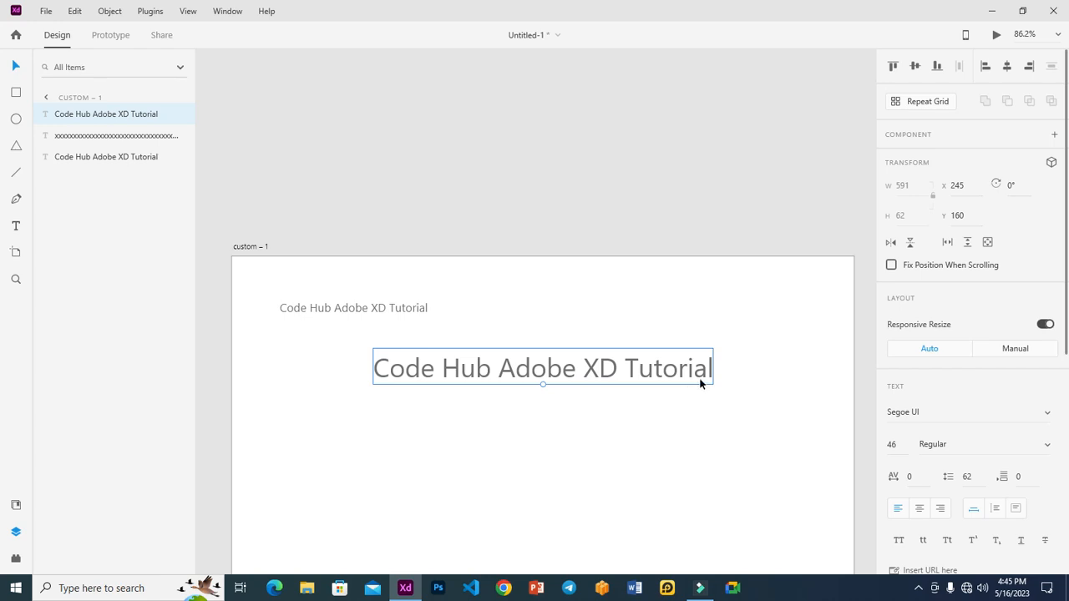
Try flipping the size 46 point text repeatedly, first horizontally and then vertically, back to its upright orientation.
{"action": "left_click", "coordinate": [890, 243]}
{"action": "left_click", "coordinate": [888, 243]}
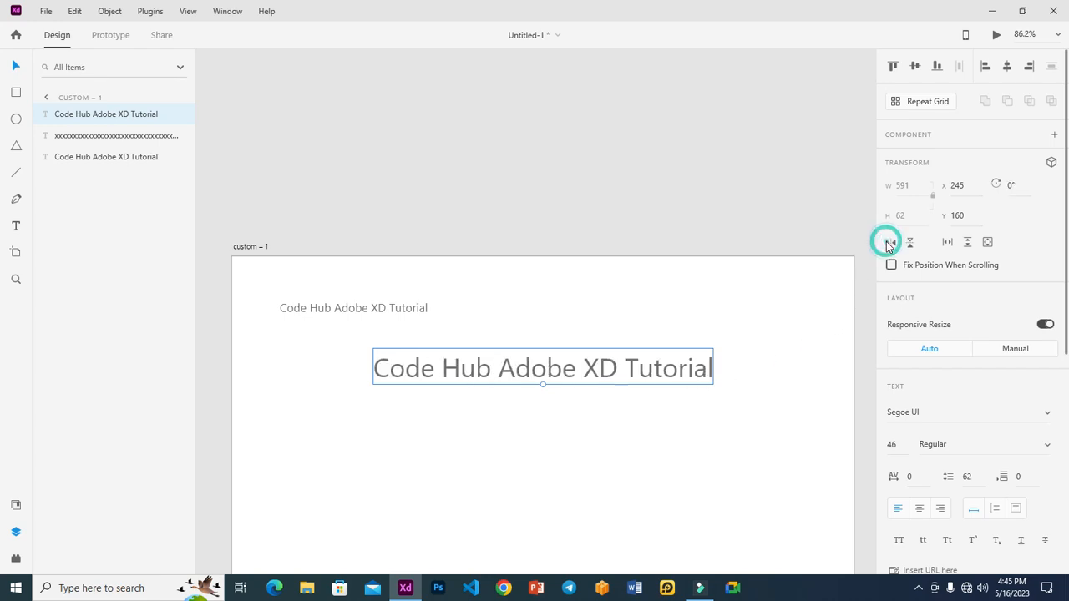
{"action": "double_click", "coordinate": [887, 243]}
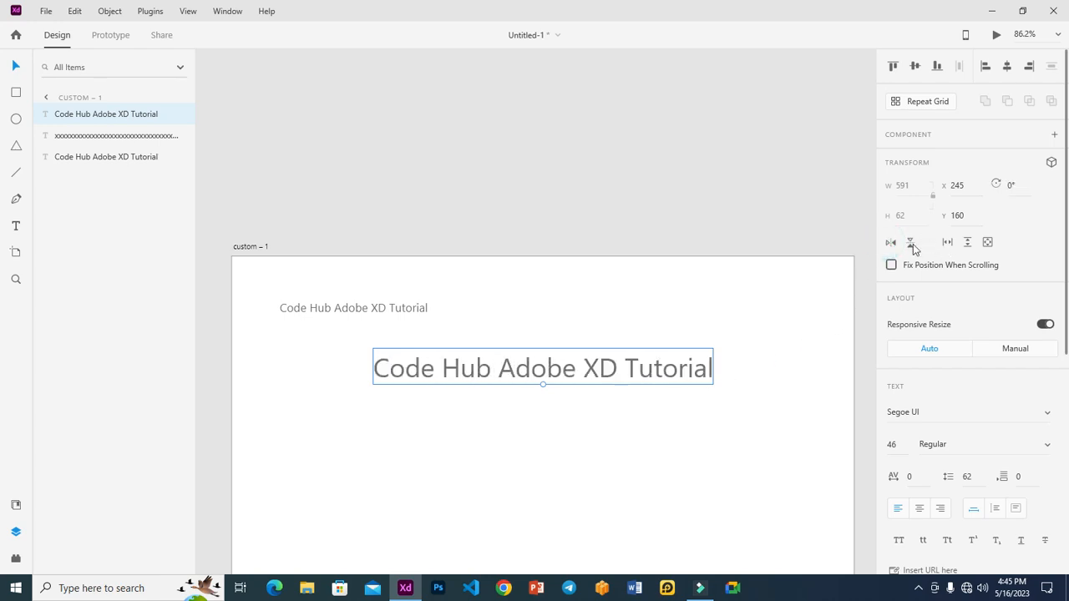
{"action": "left_click", "coordinate": [912, 244]}
{"action": "double_click", "coordinate": [914, 246]}
{"action": "left_click", "coordinate": [913, 244]}
{"action": "left_click", "coordinate": [913, 244]}
{"action": "left_click", "coordinate": [913, 244]}
Try the Segoe MDL2 Assets and Ronald Flick fonts on the size 46 point text.
{"action": "scroll", "coordinate": [912, 339], "scroll_direction": "down", "scroll_amount": 1}
{"action": "scroll", "coordinate": [912, 338], "scroll_direction": "down", "scroll_amount": 2}
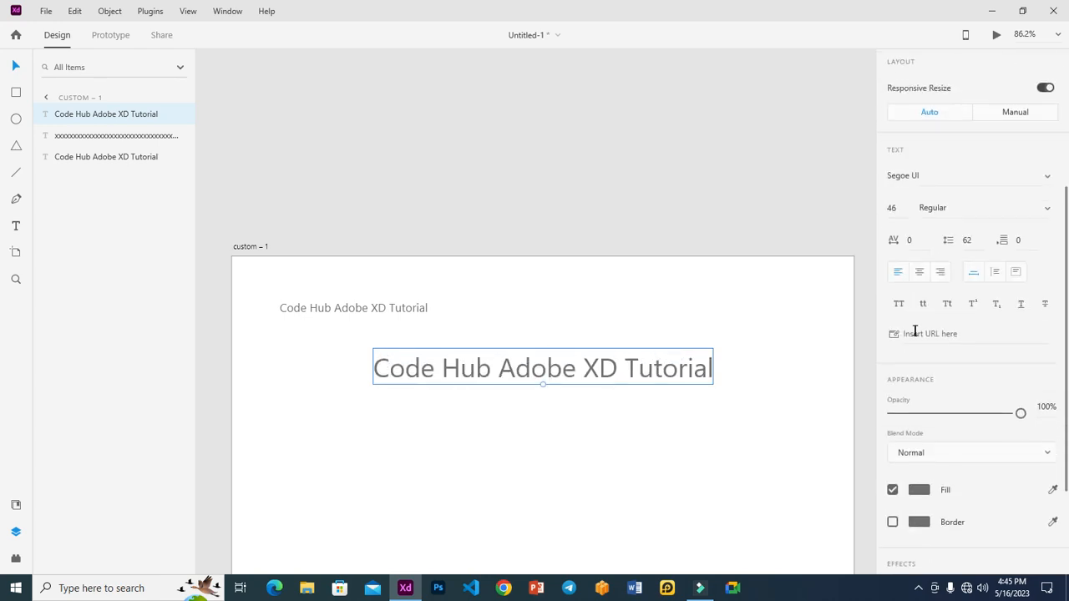
{"action": "left_click", "coordinate": [1048, 180]}
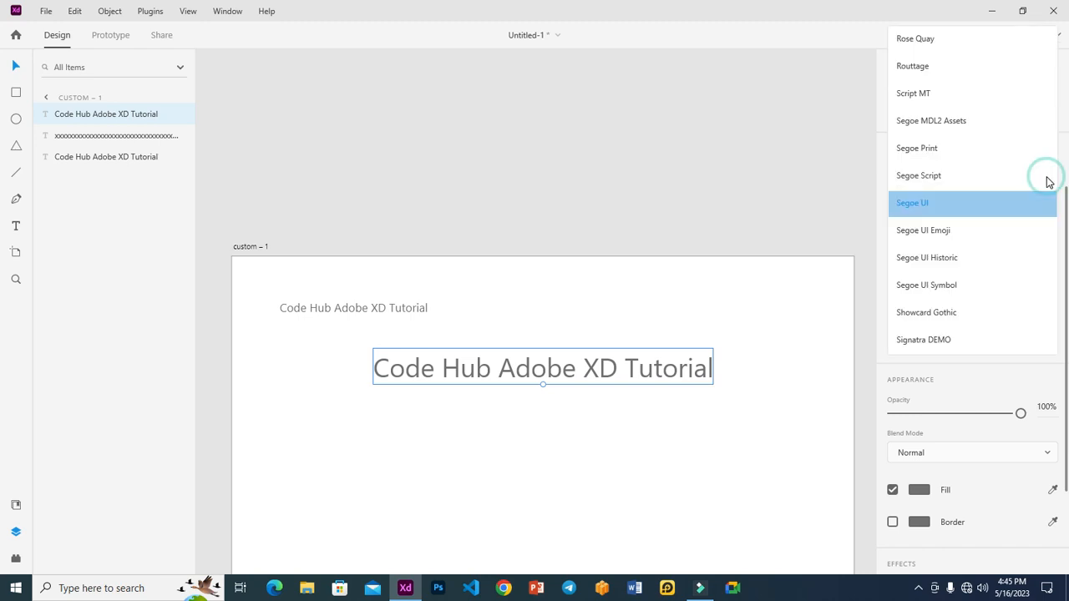
{"action": "left_click", "coordinate": [953, 130]}
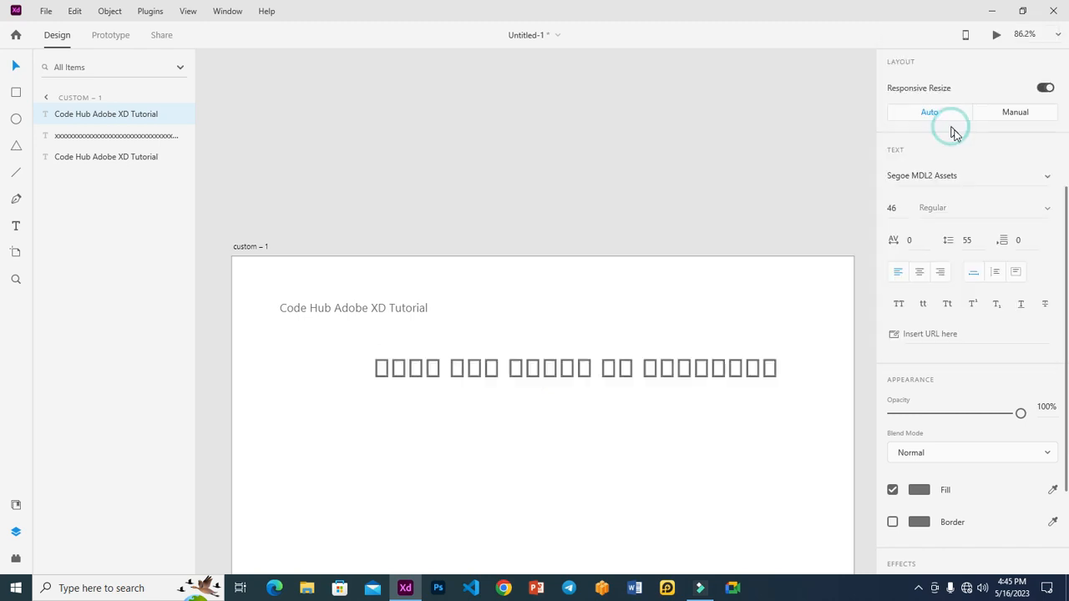
{"action": "left_click", "coordinate": [1039, 175]}
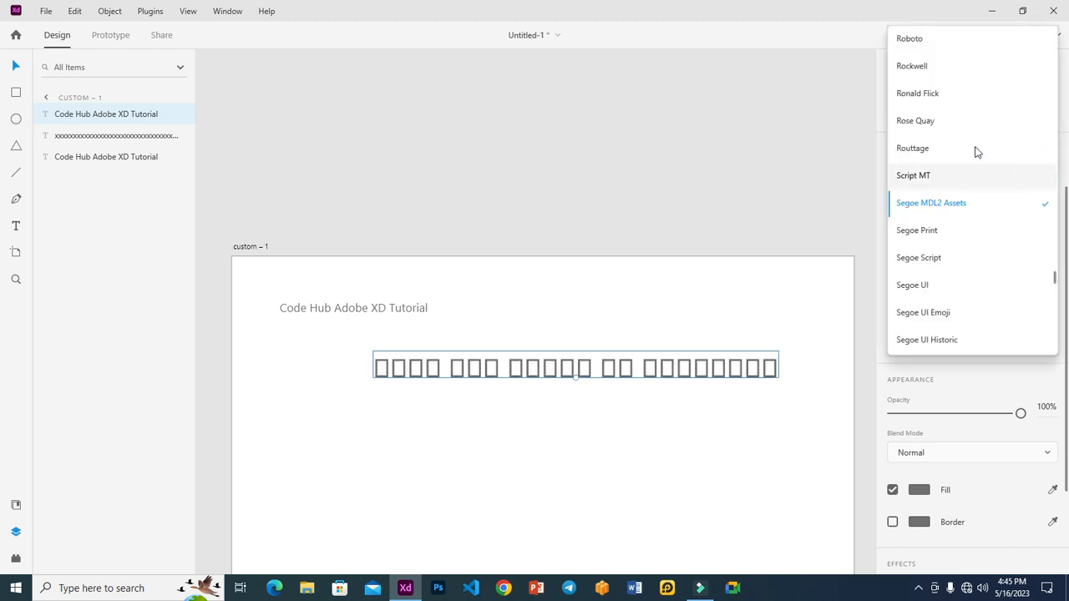
{"action": "left_click", "coordinate": [950, 94]}
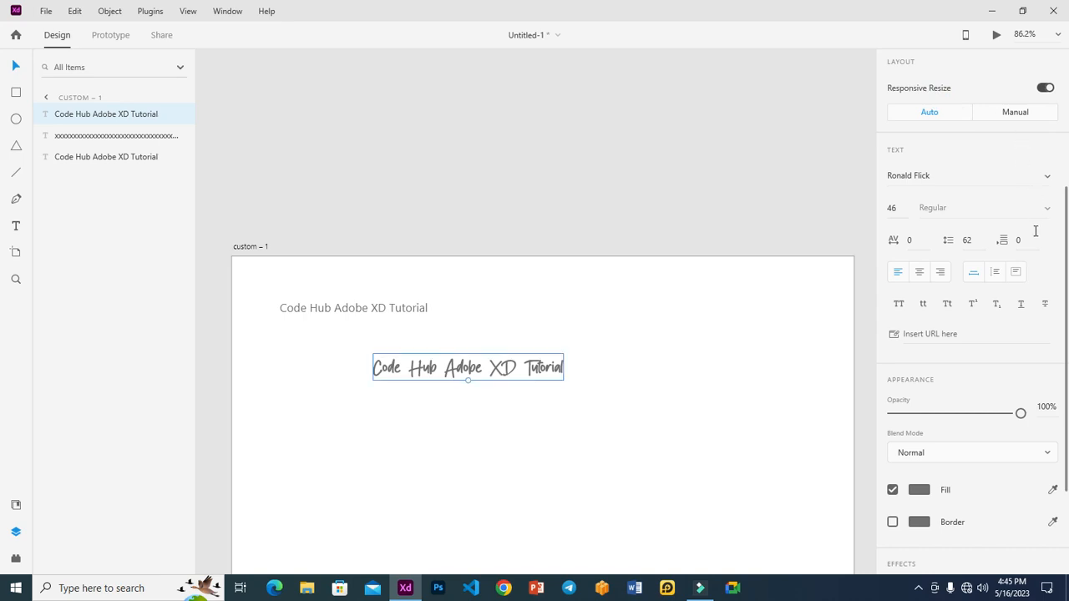
Try the Rose Quay and Segoe UI Emoji fonts on the size 46 point text.
{"action": "left_click", "coordinate": [1048, 177]}
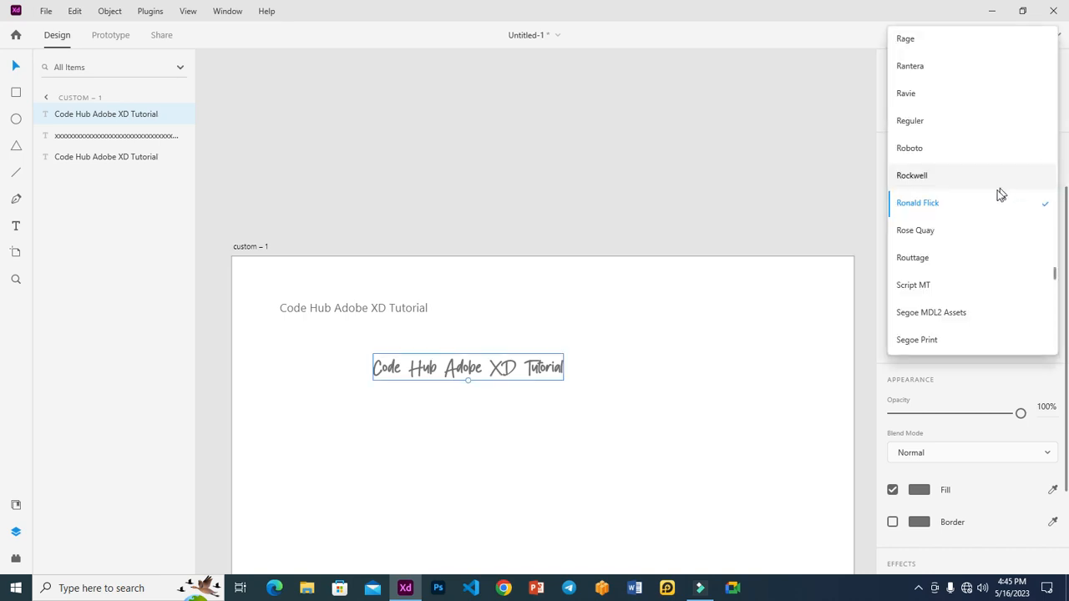
{"action": "left_click", "coordinate": [950, 231]}
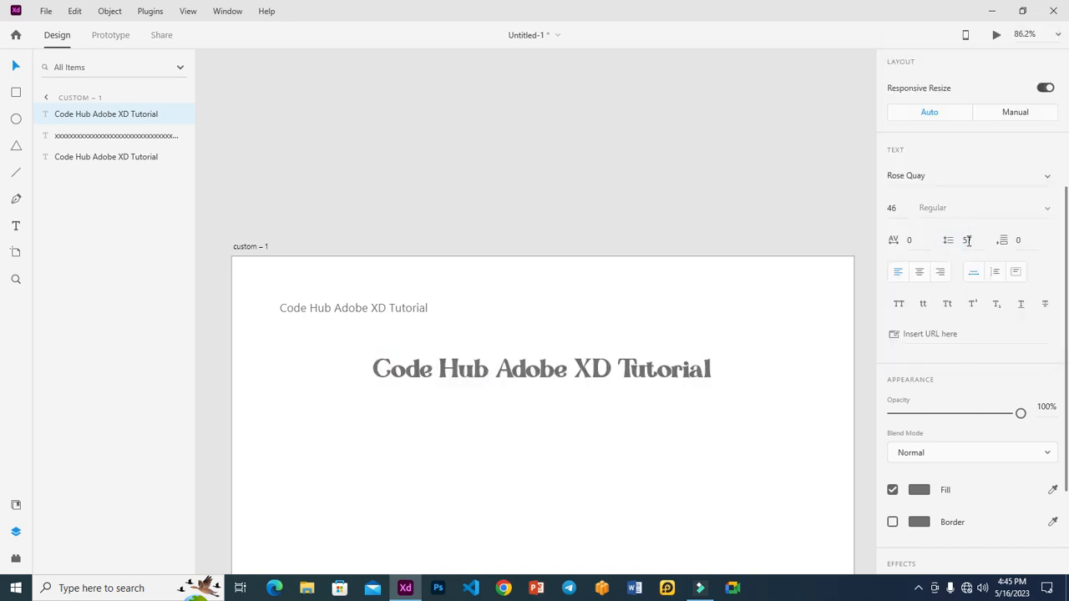
{"action": "left_click", "coordinate": [1051, 178]}
{"action": "scroll", "coordinate": [938, 248], "scroll_direction": "down", "scroll_amount": 3}
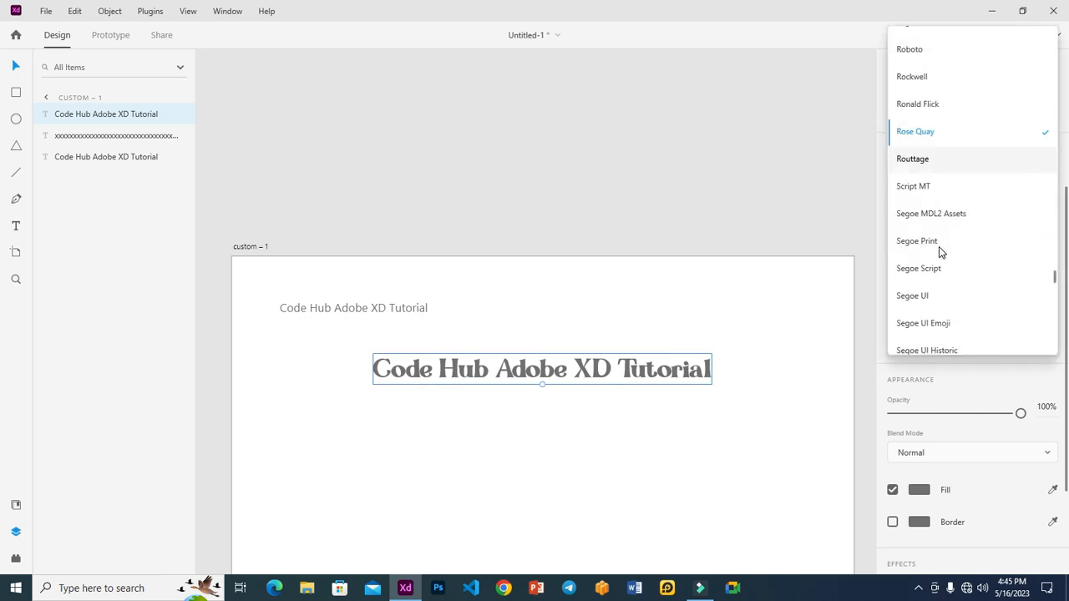
{"action": "left_click", "coordinate": [932, 227]}
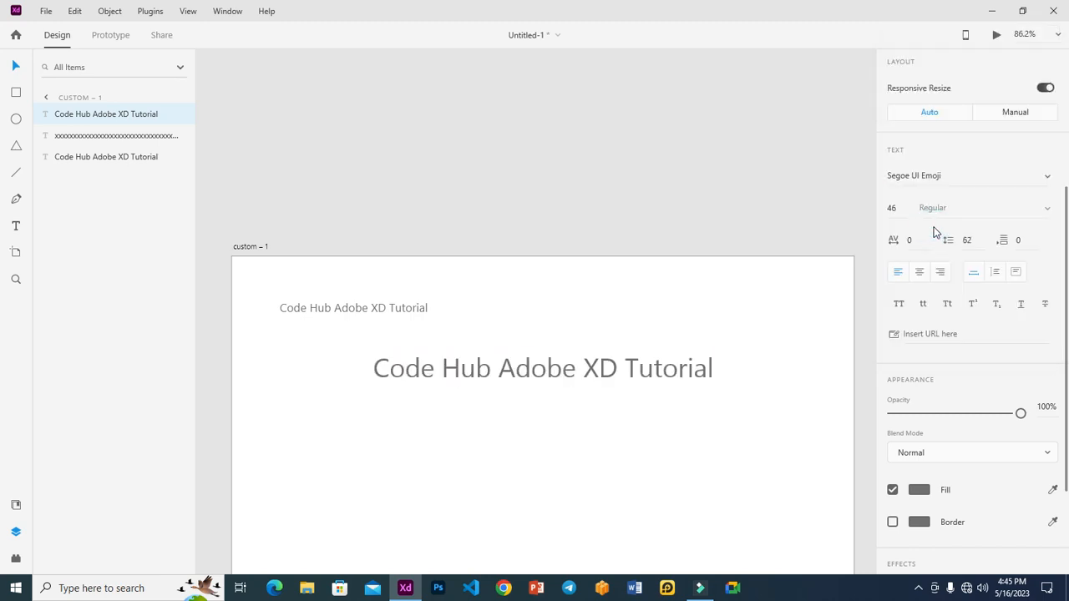
Try the Signatra DEMO font on the size 46 point text and check which font styles it offers.
{"action": "left_click", "coordinate": [1044, 174]}
{"action": "scroll", "coordinate": [963, 246], "scroll_direction": "down", "scroll_amount": 3}
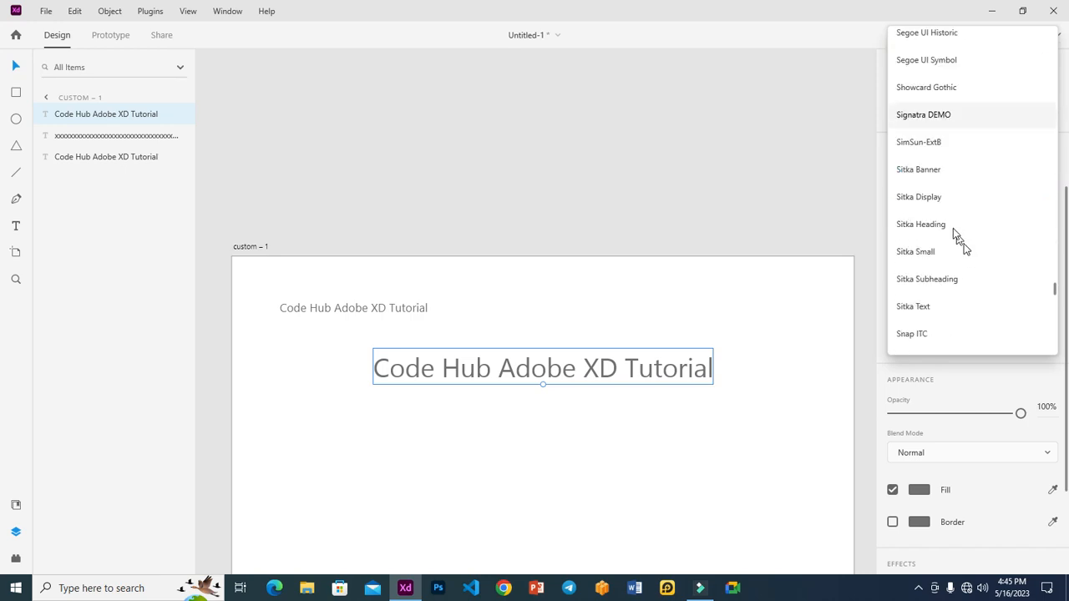
{"action": "left_click", "coordinate": [934, 119]}
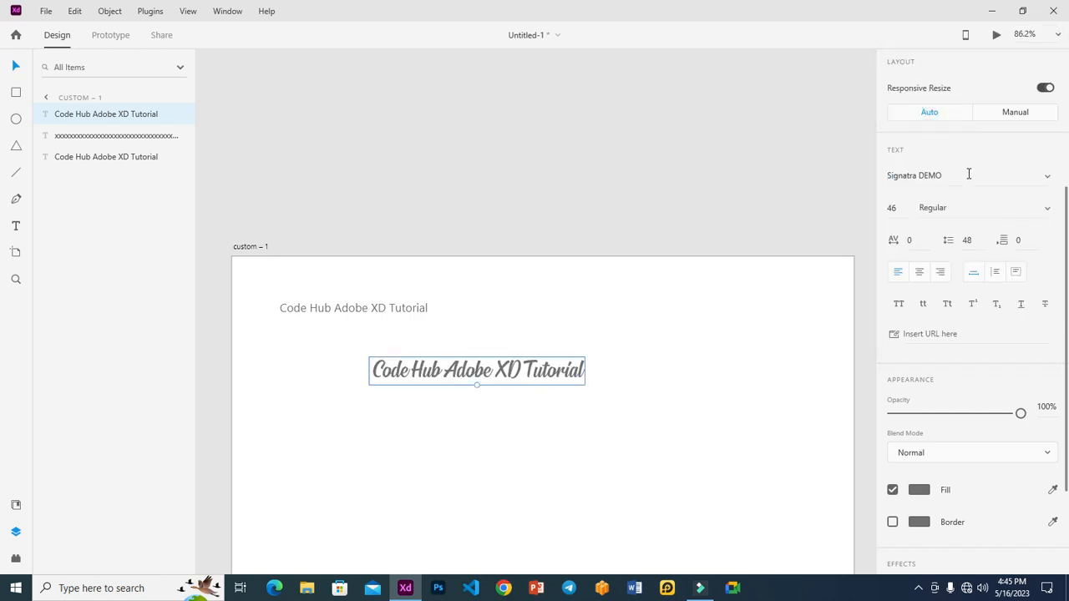
{"action": "left_click", "coordinate": [1047, 209]}
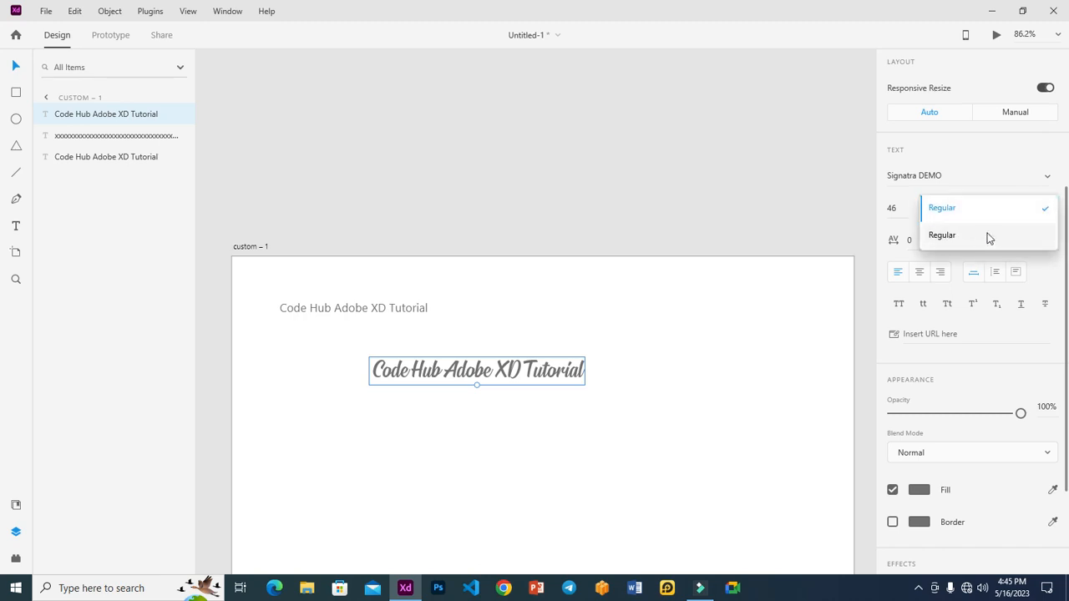
{"action": "left_click", "coordinate": [1008, 178]}
Set the font of the size 46 point text to Montserrat.
{"action": "left_click", "coordinate": [1044, 178]}
{"action": "scroll", "coordinate": [973, 250], "scroll_direction": "down", "scroll_amount": 4}
{"action": "scroll", "coordinate": [973, 252], "scroll_direction": "up", "scroll_amount": 10}
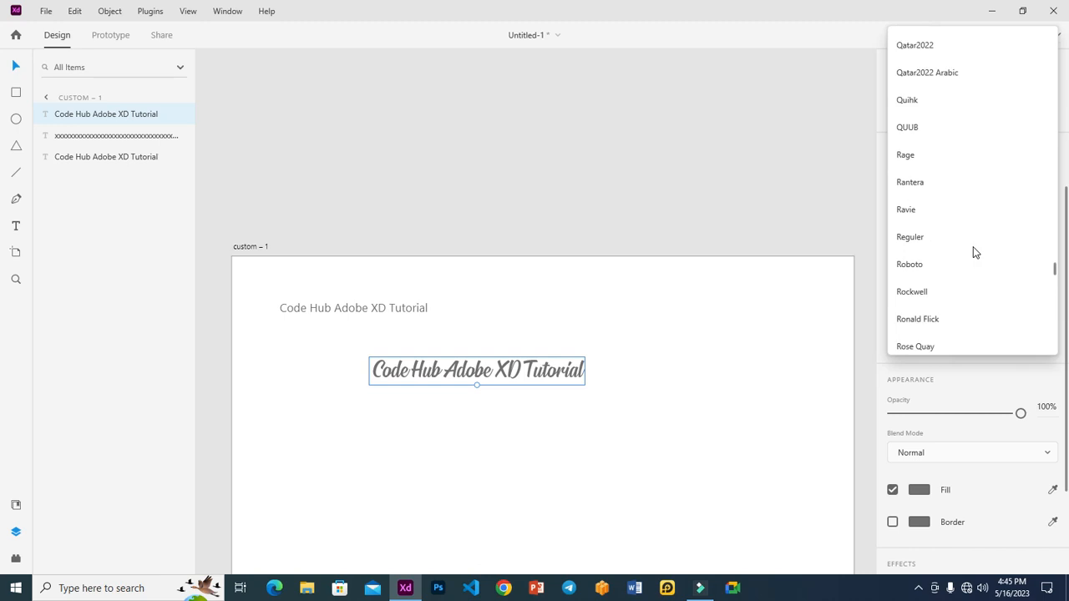
{"action": "scroll", "coordinate": [974, 252], "scroll_direction": "up", "scroll_amount": 10}
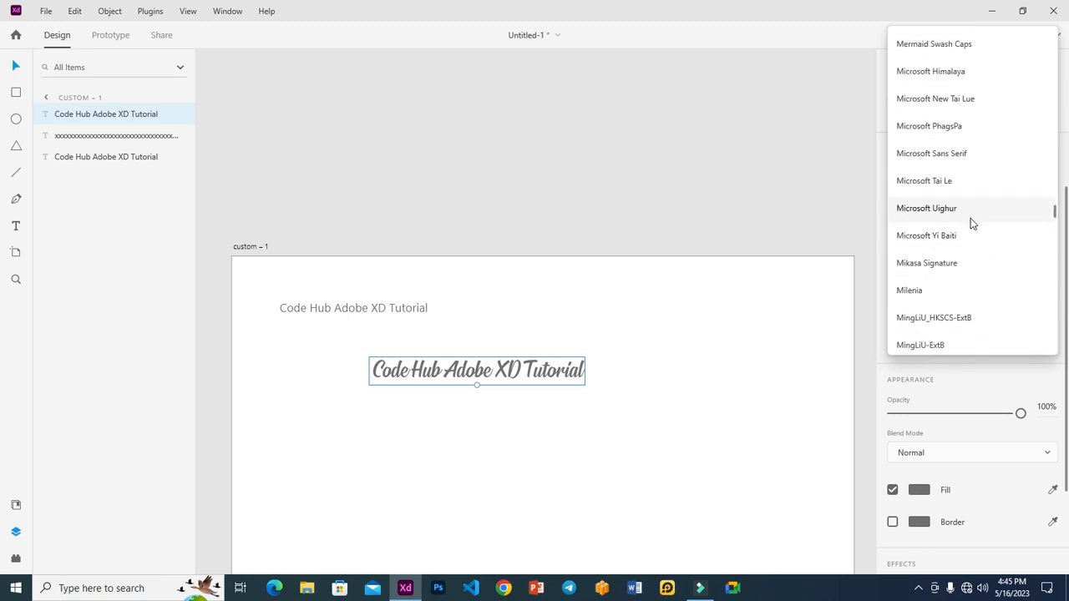
{"action": "scroll", "coordinate": [970, 282], "scroll_direction": "down", "scroll_amount": 5}
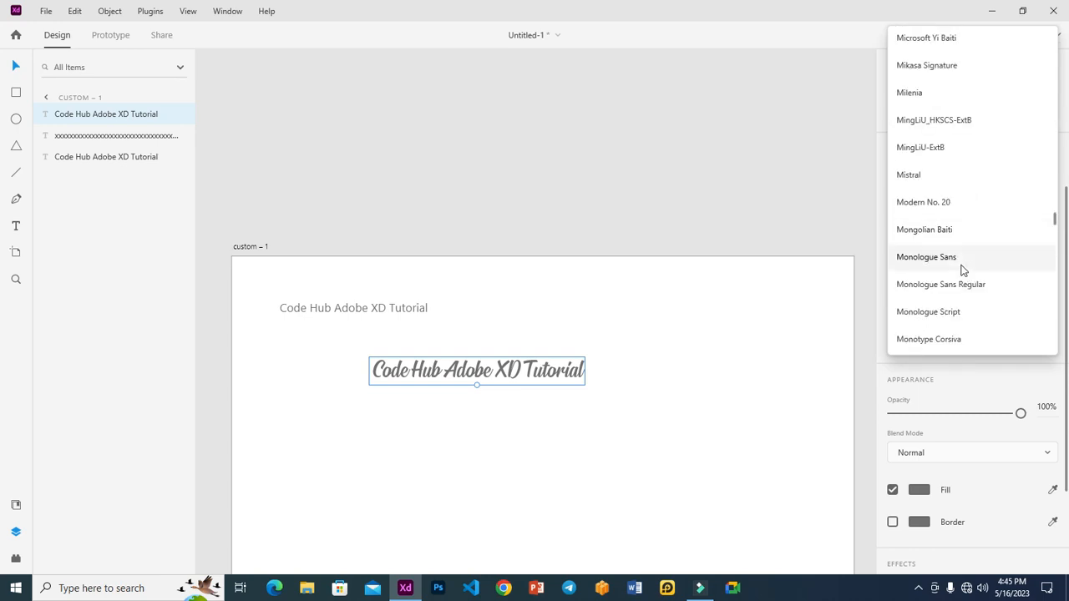
{"action": "scroll", "coordinate": [964, 272], "scroll_direction": "down", "scroll_amount": 4}
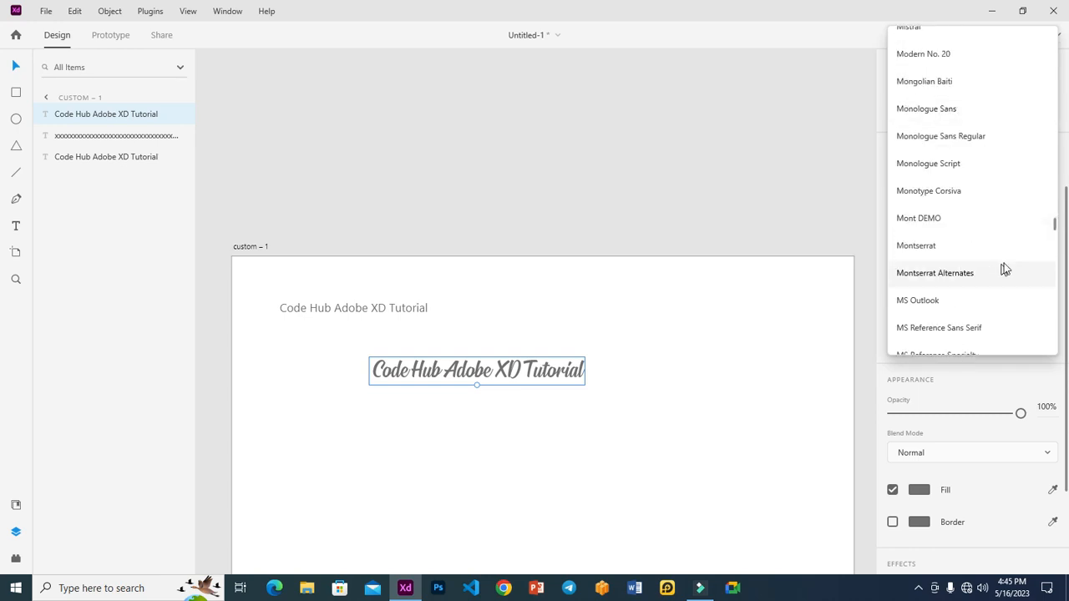
{"action": "left_click", "coordinate": [961, 245]}
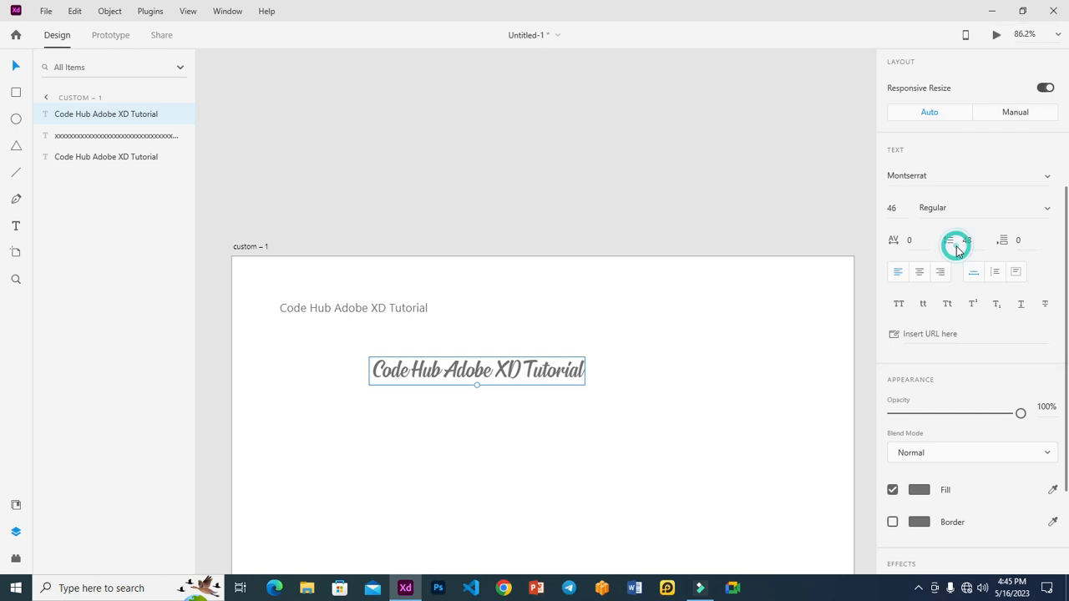
Try the Thin, Thin Italic, ExtraLight Italic and Medium styles of Montserrat on the size 46 point text.
{"action": "left_click", "coordinate": [1048, 209]}
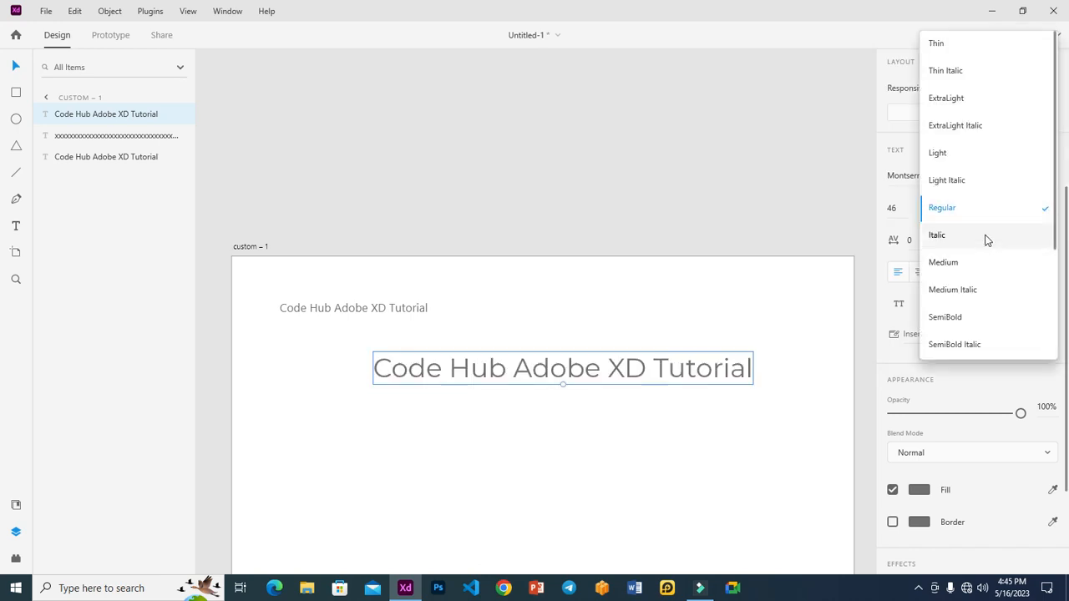
{"action": "left_click", "coordinate": [953, 47]}
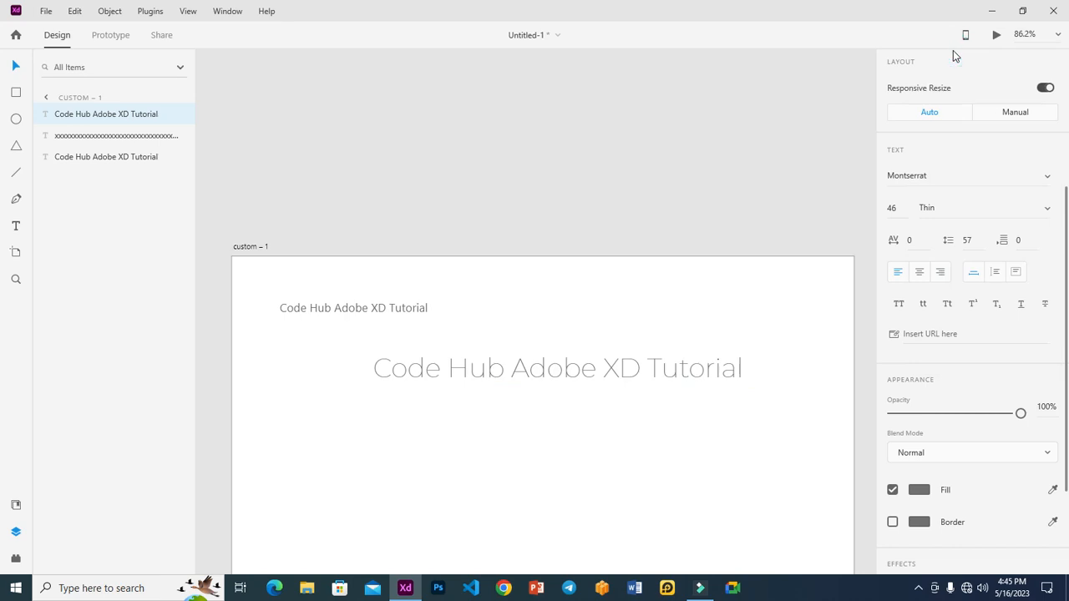
{"action": "left_click", "coordinate": [1044, 209]}
{"action": "left_click", "coordinate": [952, 72]}
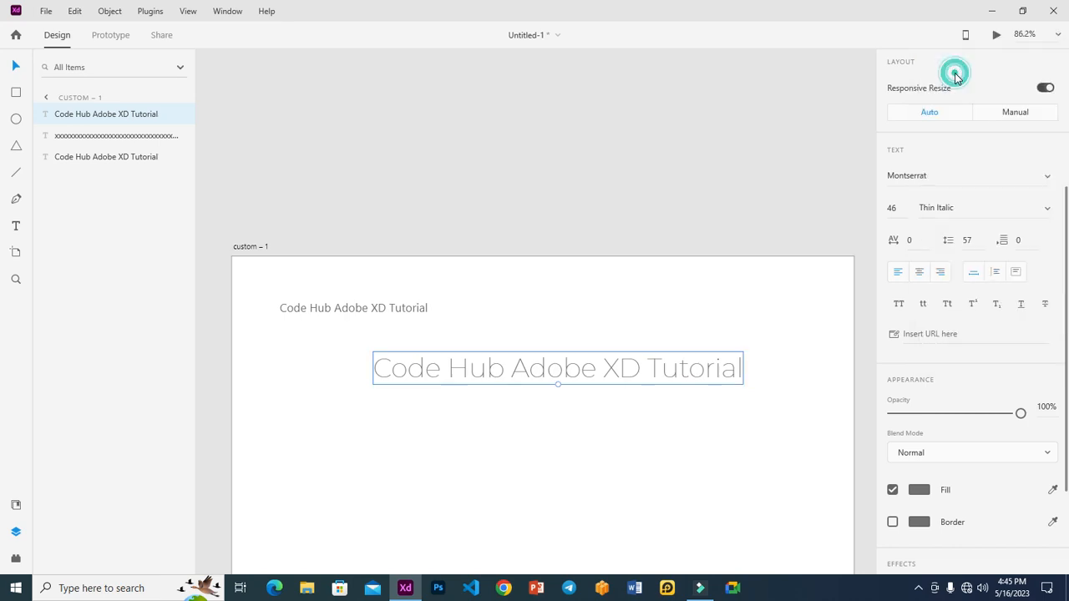
{"action": "left_click", "coordinate": [1042, 209]}
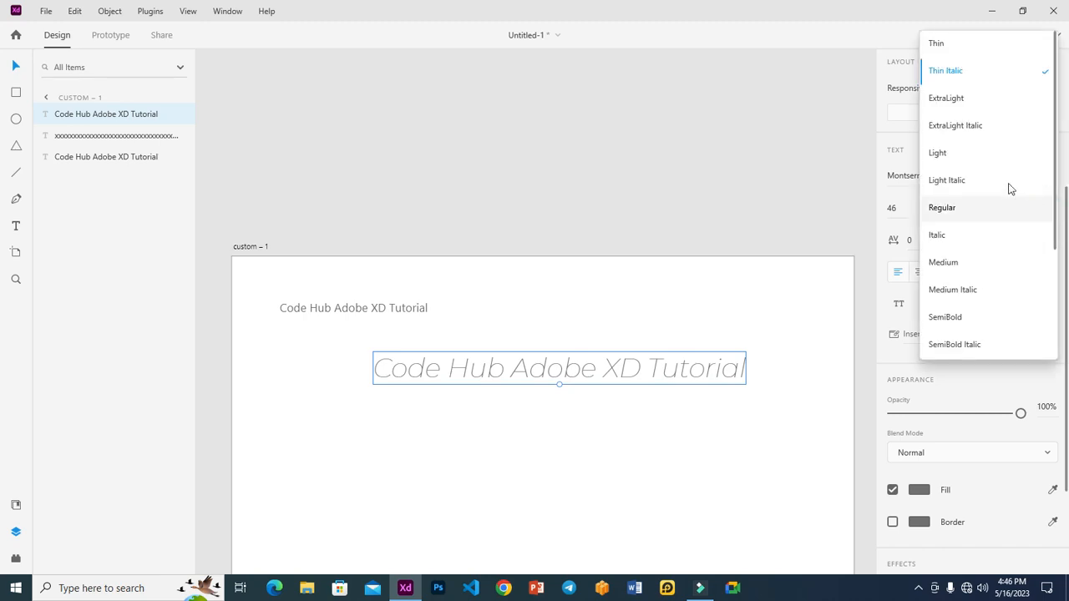
{"action": "left_click", "coordinate": [973, 126]}
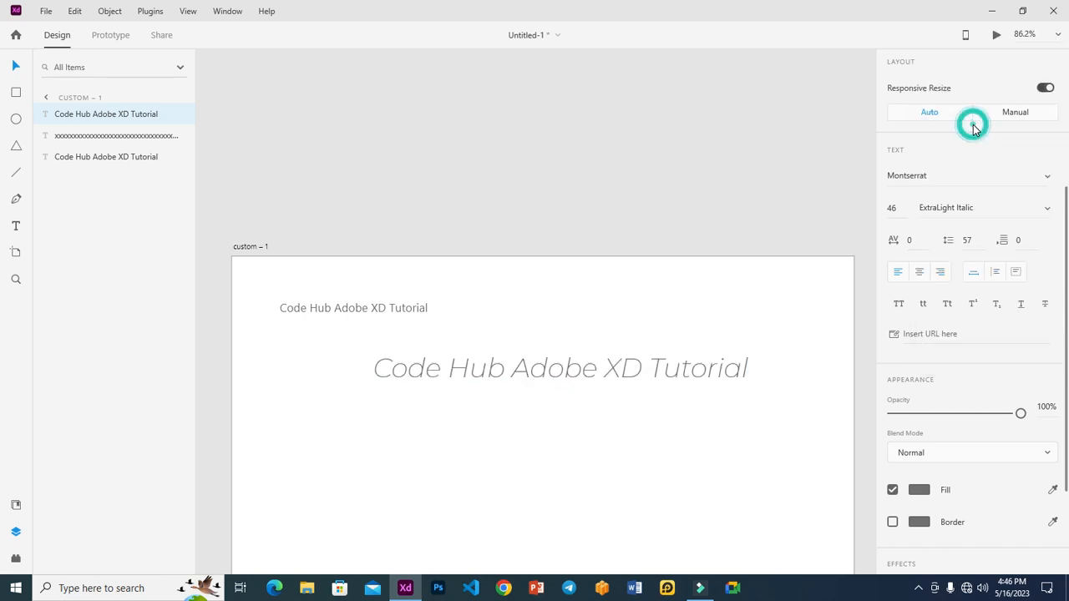
{"action": "left_click", "coordinate": [1046, 210]}
{"action": "left_click", "coordinate": [969, 266]}
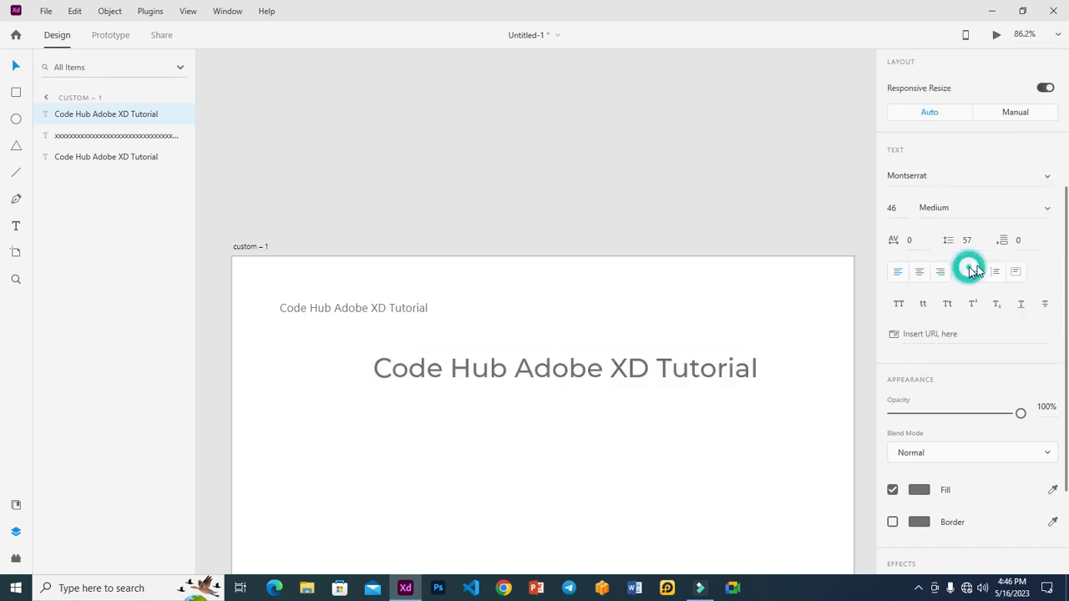
Set the size 46 text's font style to Black Italic and move the text a little to the left on the artboard.
{"action": "left_click", "coordinate": [1043, 209]}
{"action": "scroll", "coordinate": [994, 224], "scroll_direction": "down", "scroll_amount": 2}
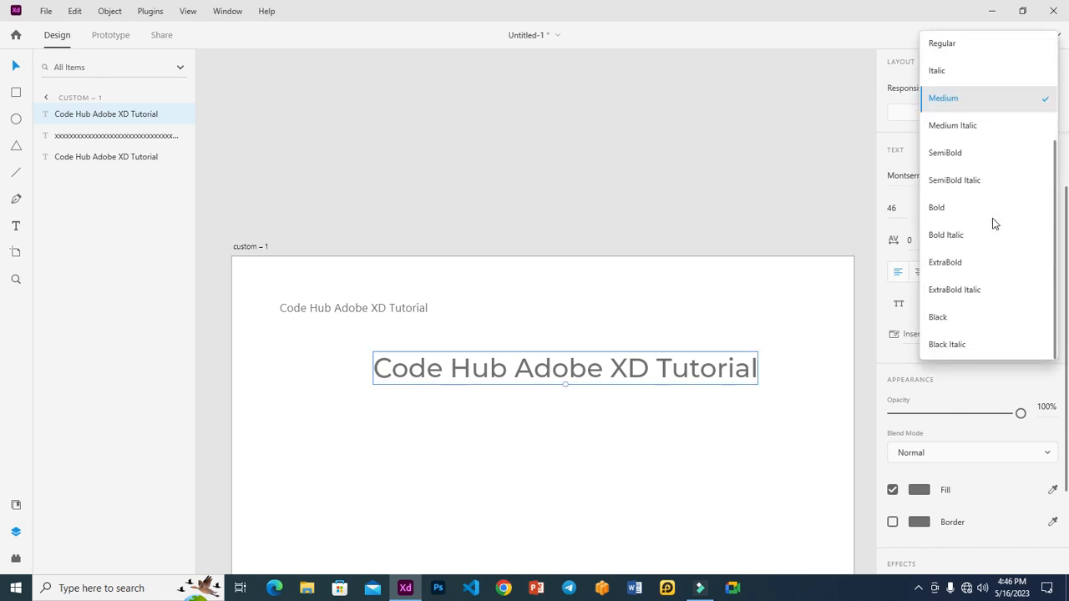
{"action": "left_click", "coordinate": [955, 341]}
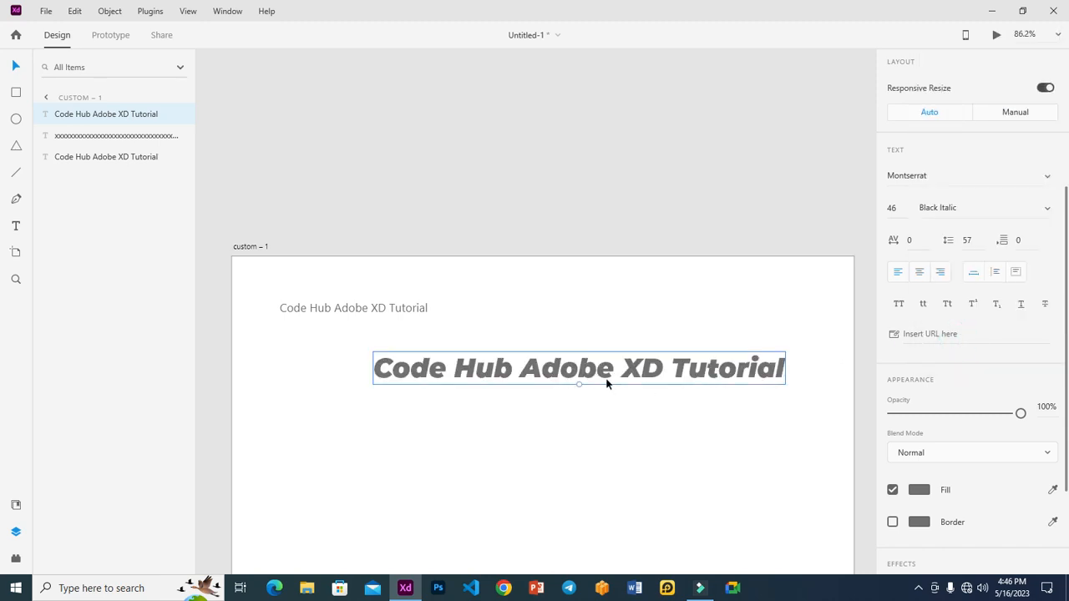
{"action": "left_click_drag", "start_coordinate": [603, 374], "coordinate": [555, 376]}
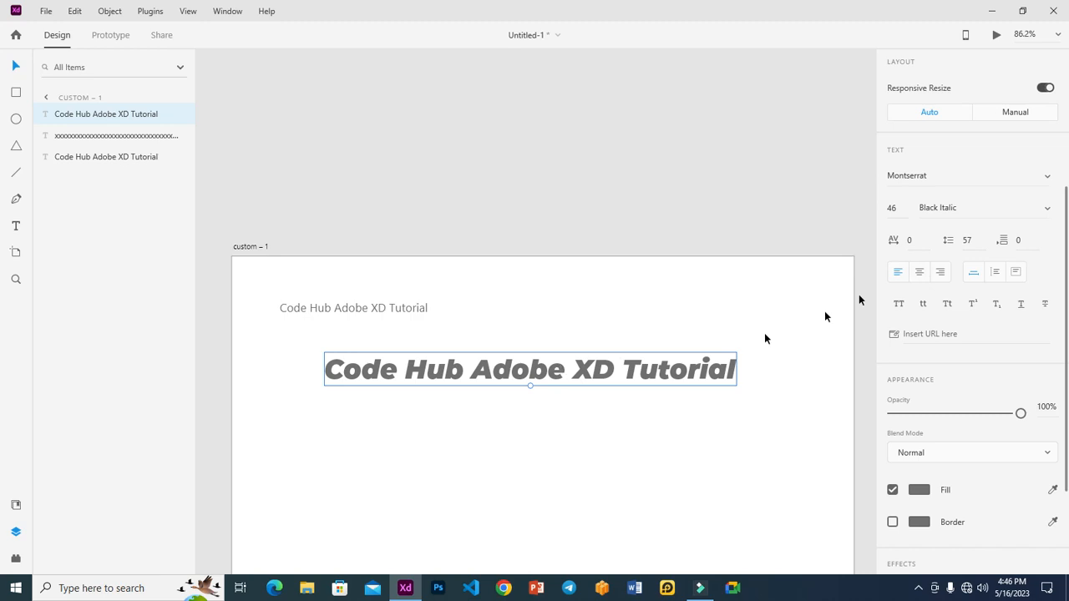
Try a character spacing of 20 on the size 46 text.
{"action": "left_click", "coordinate": [912, 240]}
{"action": "type", "text": "20"}
{"action": "key", "text": "Return"}
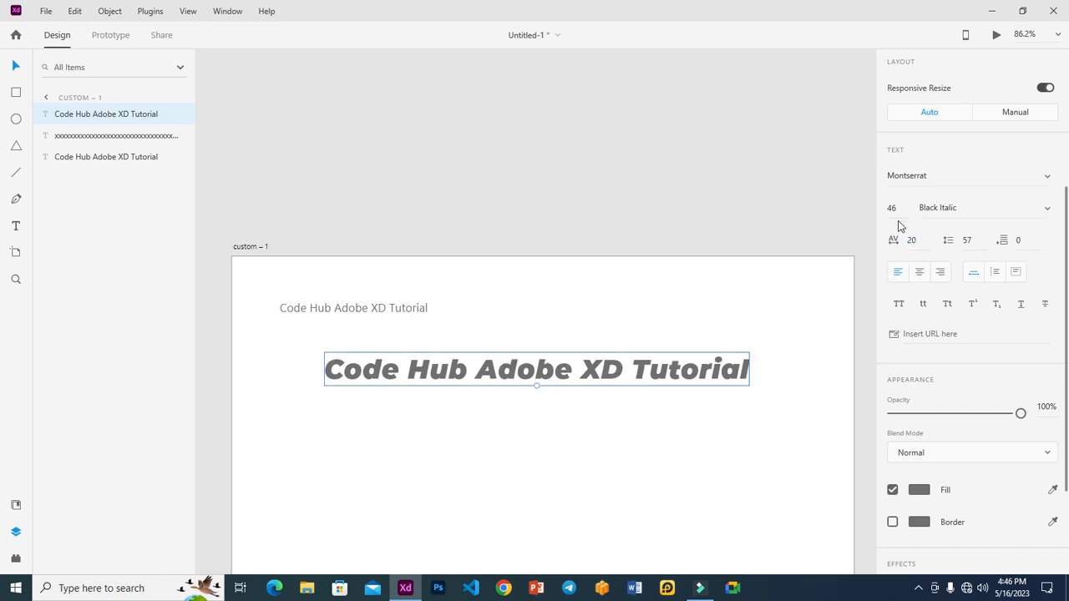
{"action": "left_click", "coordinate": [914, 239]}
{"action": "key", "text": "Return"}
Set the size 46 text's character spacing to 150 and shift the text left so it sits centrally on the artboard.
{"action": "left_click", "coordinate": [913, 240]}
{"action": "type", "text": "150"}
{"action": "key", "text": "Return"}
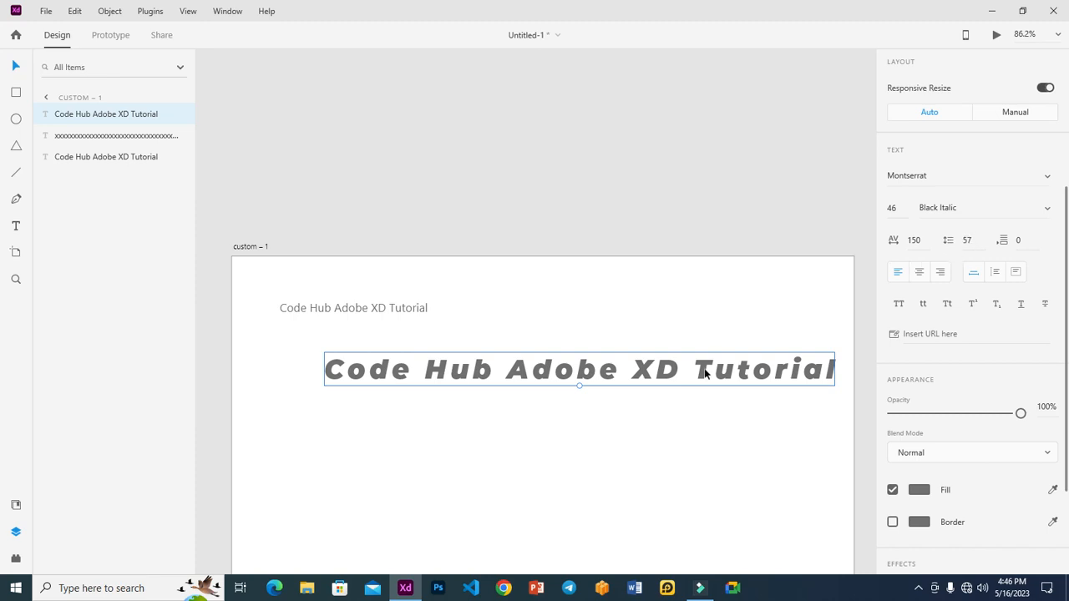
{"action": "left_click_drag", "start_coordinate": [659, 380], "coordinate": [633, 378]}
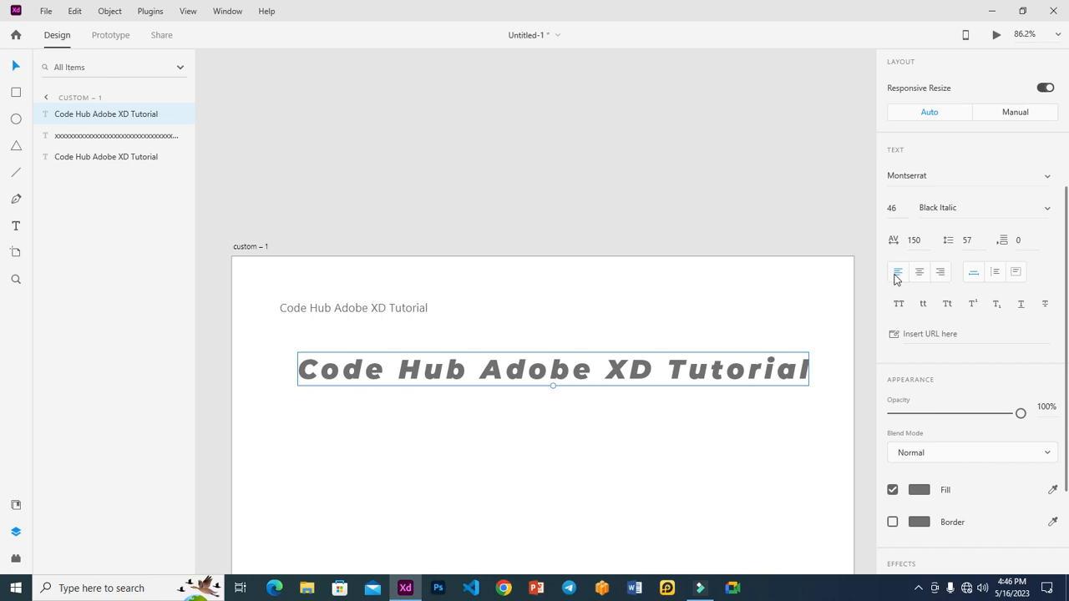
Compare left, center and right alignment on the size 46 text and leave it center aligned.
{"action": "left_click", "coordinate": [919, 272]}
{"action": "left_click", "coordinate": [944, 274]}
{"action": "left_click", "coordinate": [898, 276]}
{"action": "left_click", "coordinate": [921, 278]}
{"action": "left_click", "coordinate": [928, 275]}
Try uppercase and lowercase on the size 46 text and apply title case.
{"action": "left_click", "coordinate": [899, 307]}
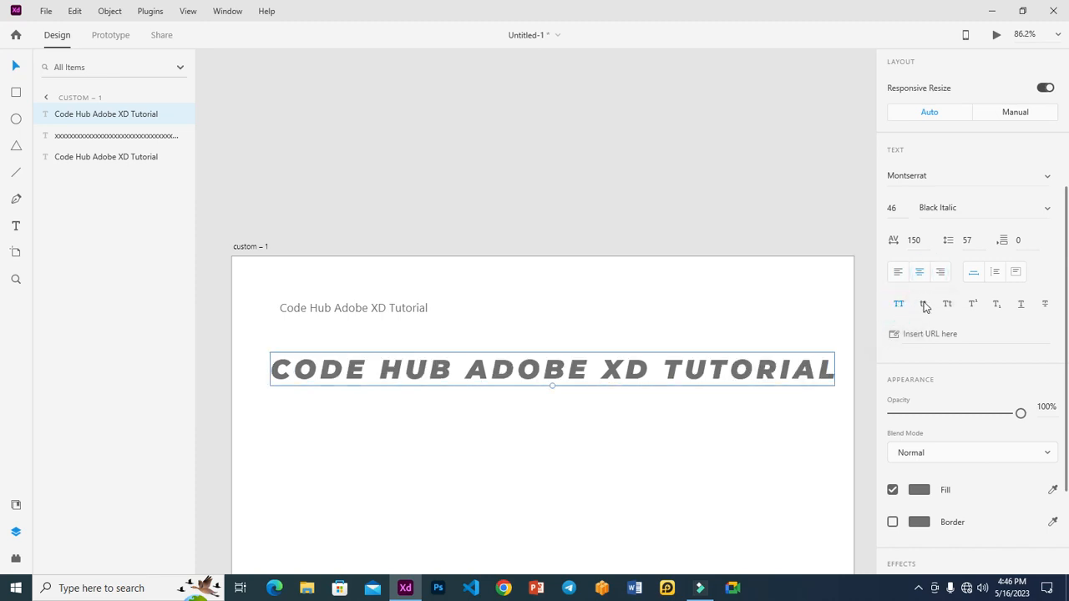
{"action": "left_click", "coordinate": [924, 306]}
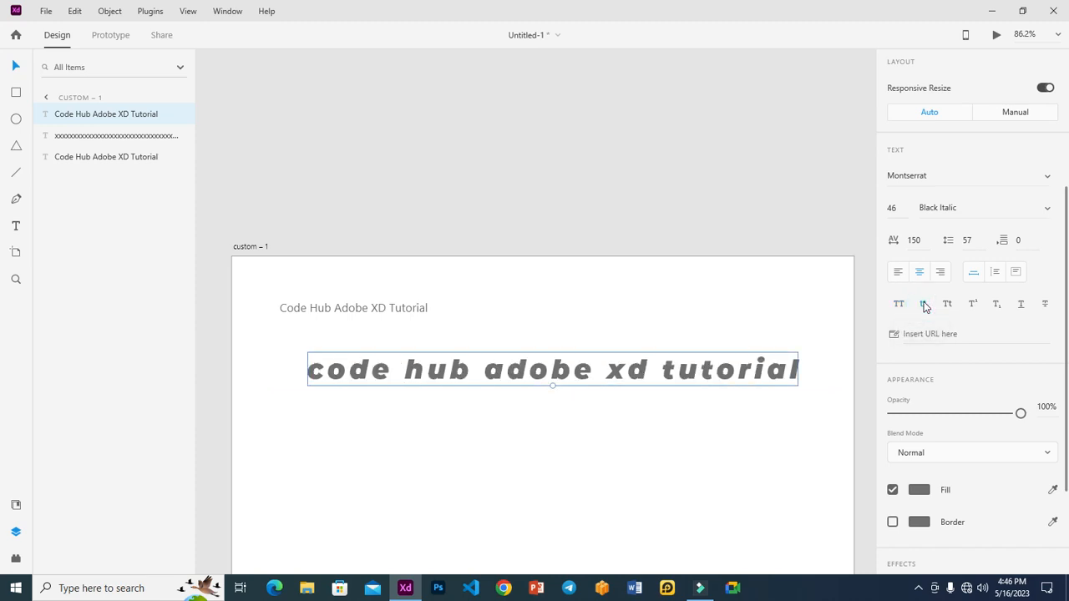
{"action": "left_click", "coordinate": [924, 306]}
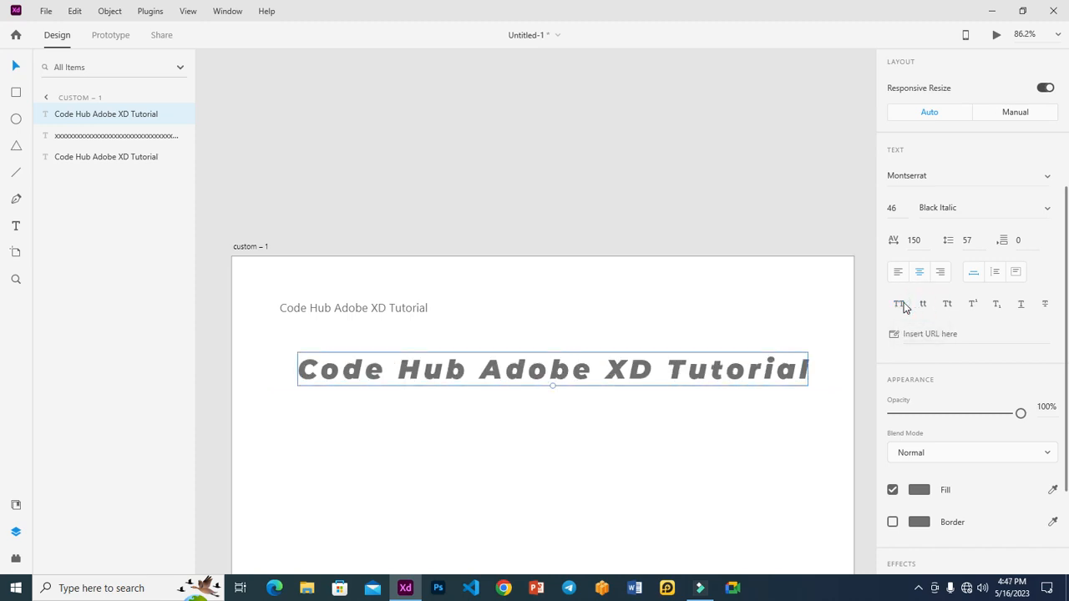
{"action": "left_click", "coordinate": [900, 306]}
{"action": "left_click", "coordinate": [924, 305]}
{"action": "left_click", "coordinate": [900, 306]}
{"action": "left_click", "coordinate": [924, 306]}
{"action": "left_click", "coordinate": [947, 306]}
Try superscript and subscript on the whole size 46 text.
{"action": "left_click", "coordinate": [973, 305]}
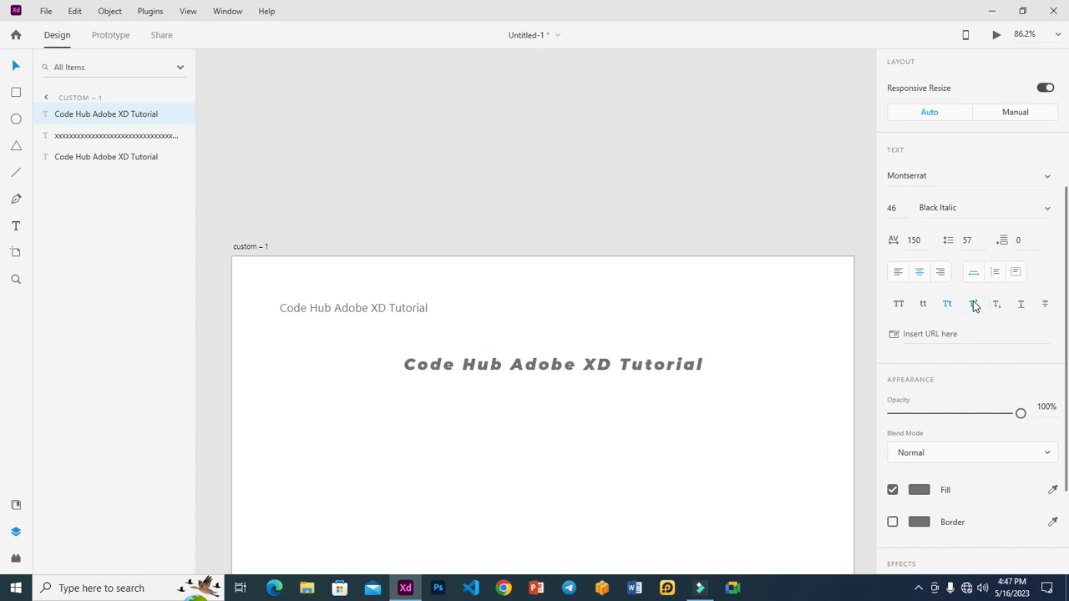
{"action": "left_click", "coordinate": [995, 306]}
{"action": "left_click", "coordinate": [973, 305]}
{"action": "left_click", "coordinate": [1000, 302]}
{"action": "left_click", "coordinate": [999, 305]}
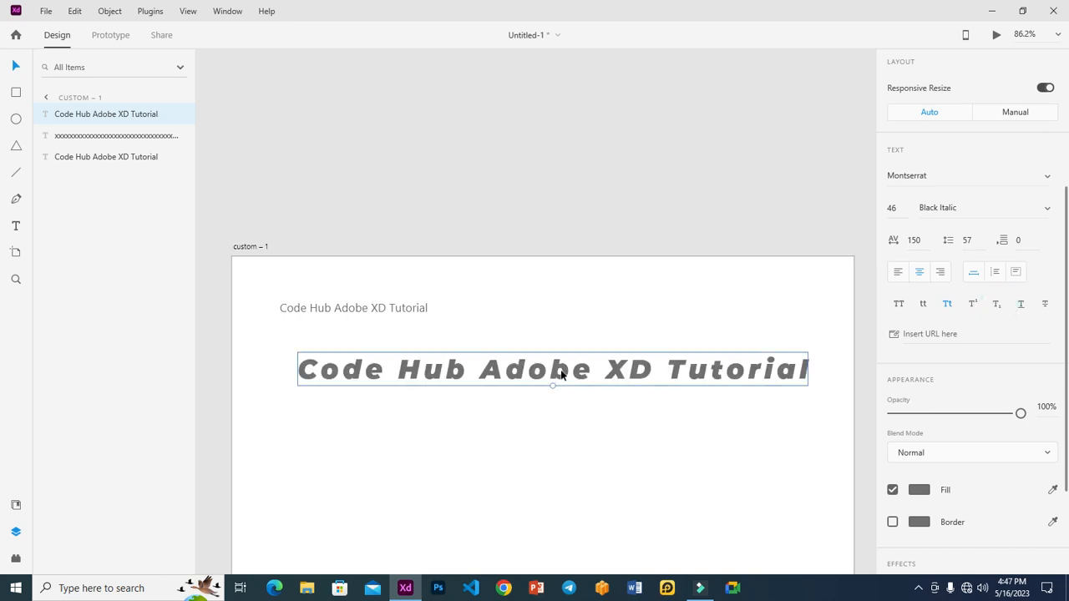
Move the size 46 text up beneath the smaller line and add the point text "25" below it.
{"action": "left_click_drag", "start_coordinate": [560, 370], "coordinate": [554, 344]}
{"action": "left_click", "coordinate": [454, 420]}
{"action": "key", "text": "t"}
{"action": "left_click", "coordinate": [422, 439]}
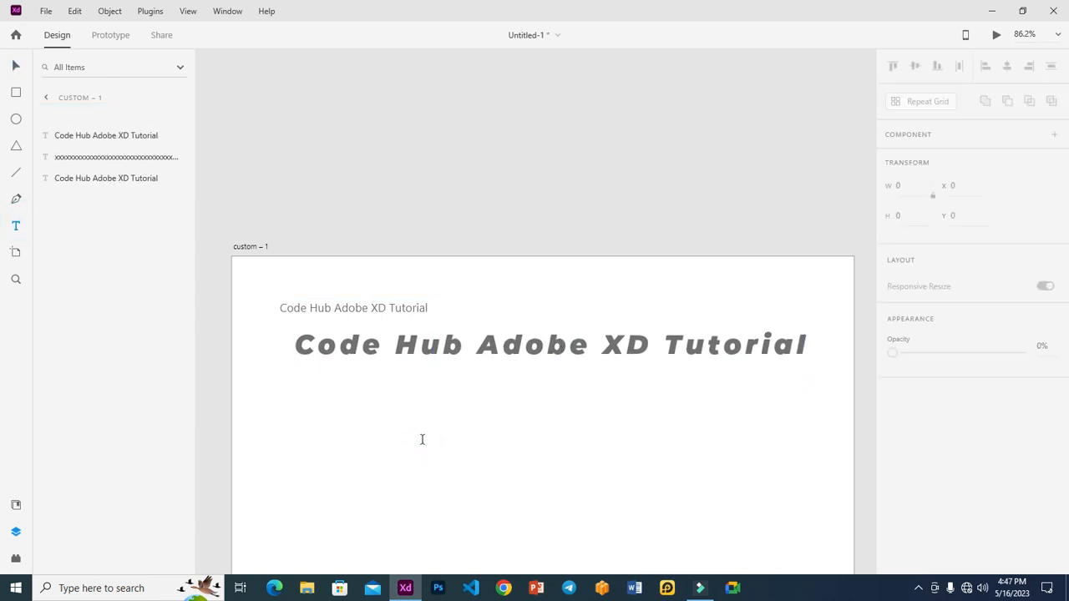
{"action": "type", "text": "5"}
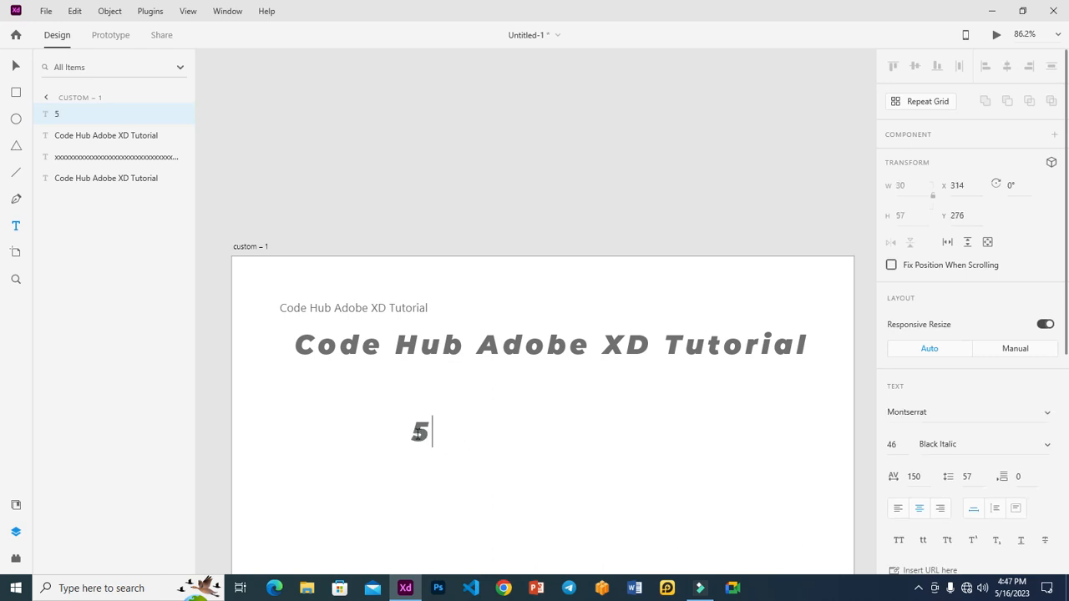
{"action": "type", "text": "3"}
{"action": "key", "text": "BackSpace"}
{"action": "type", "text": "2"}
{"action": "key", "text": "Escape"}
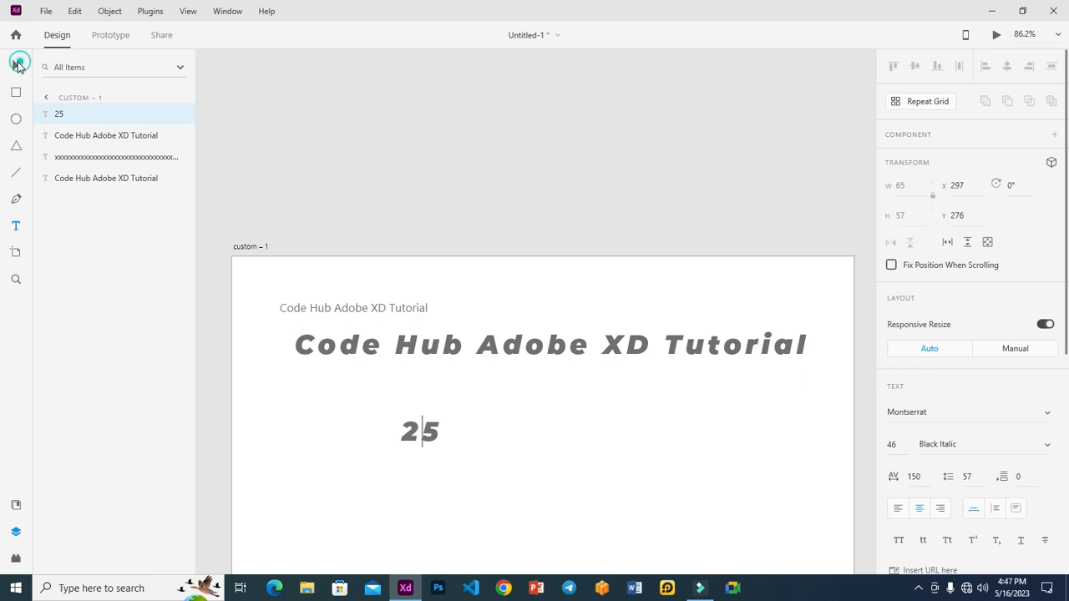
Enlarge the "25" text to size 204 and place it centrally just below the size 46 text.
{"action": "left_click_drag", "start_coordinate": [422, 447], "coordinate": [420, 557]}
{"action": "left_click_drag", "start_coordinate": [464, 475], "coordinate": [577, 418]}
{"action": "left_click", "coordinate": [559, 435]}
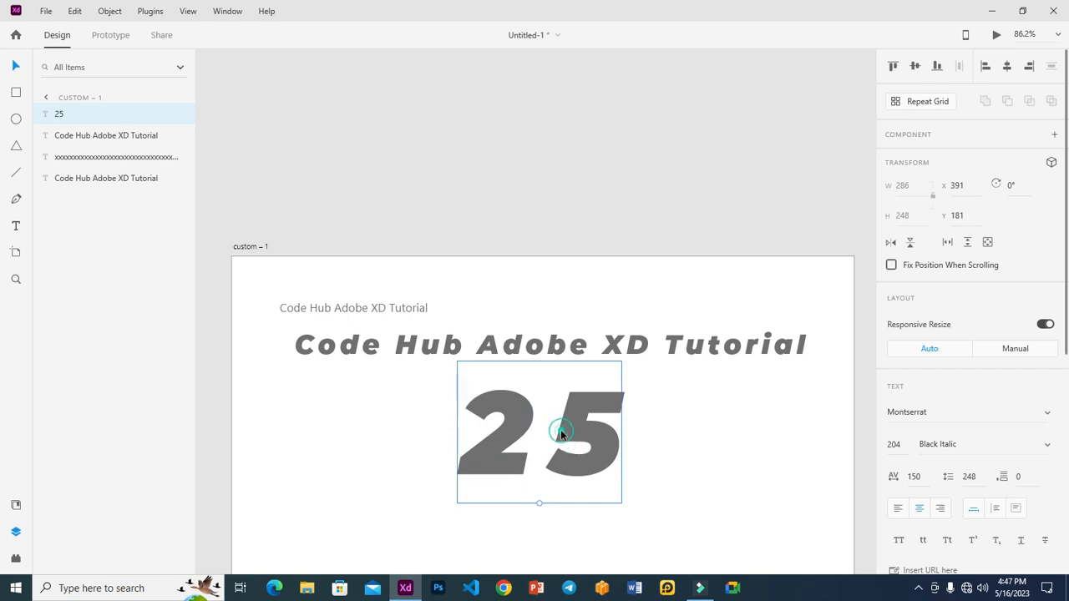
Make only the digit 5 in the "25" text superscript.
{"action": "double_click", "coordinate": [561, 432]}
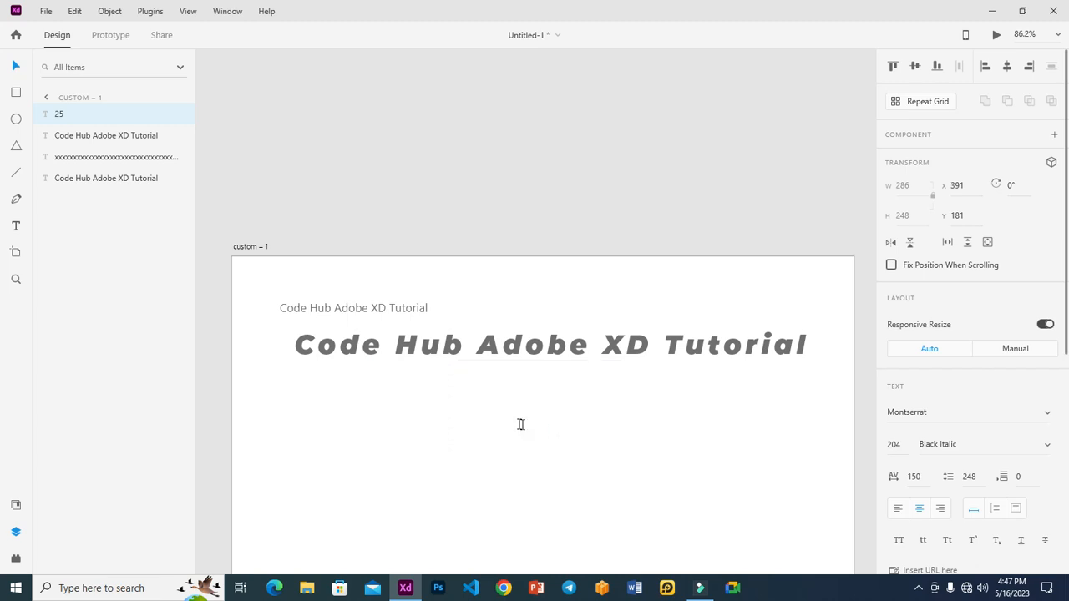
{"action": "left_click", "coordinate": [535, 432]}
{"action": "left_click", "coordinate": [651, 432], "text": "shift"}
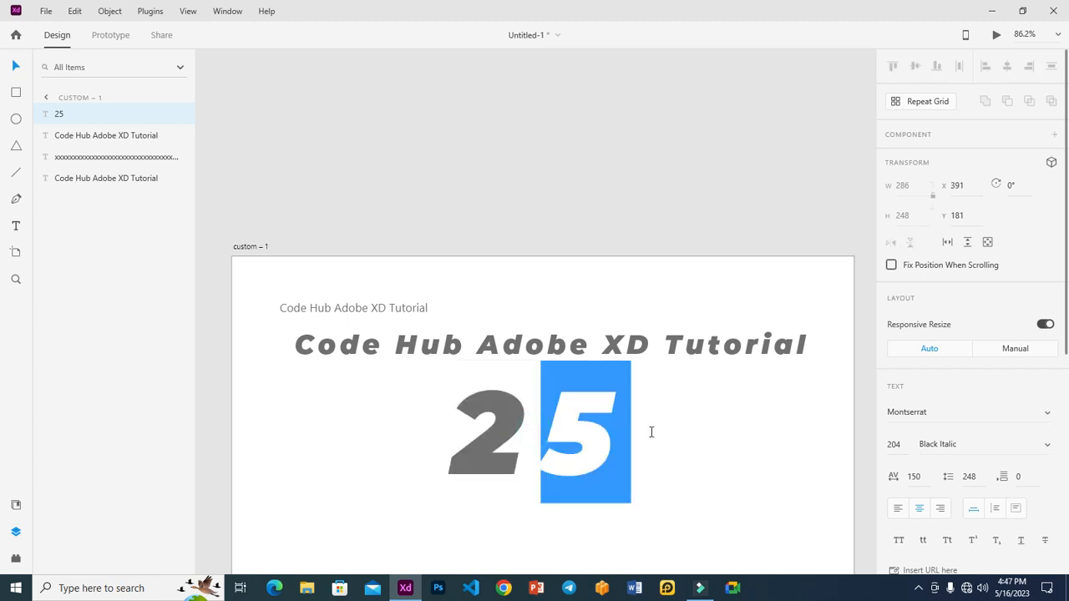
{"action": "scroll", "coordinate": [986, 365], "scroll_direction": "down", "scroll_amount": 3}
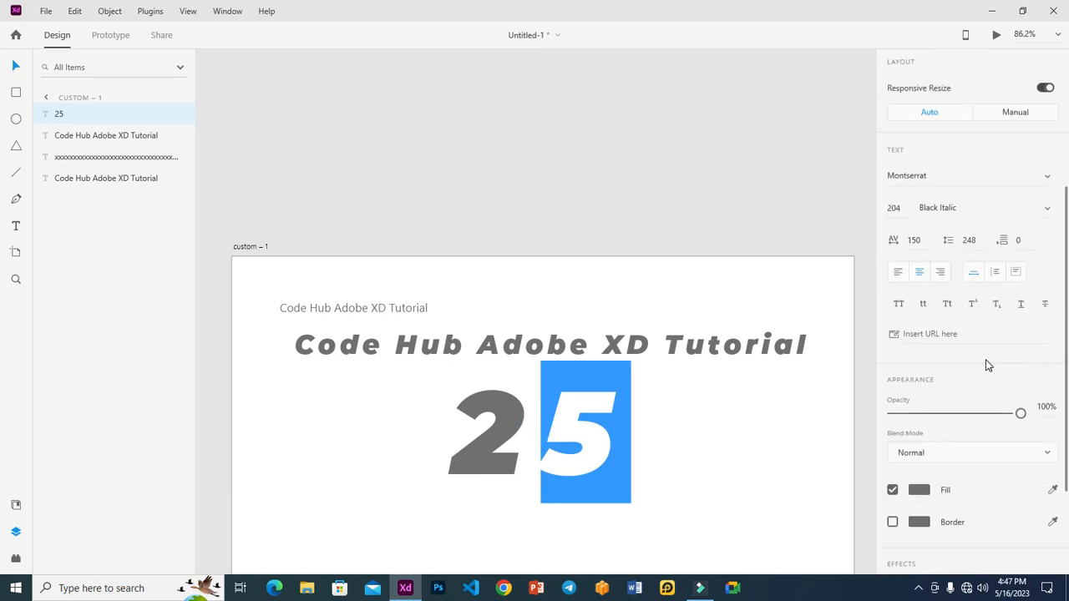
{"action": "left_click", "coordinate": [973, 307]}
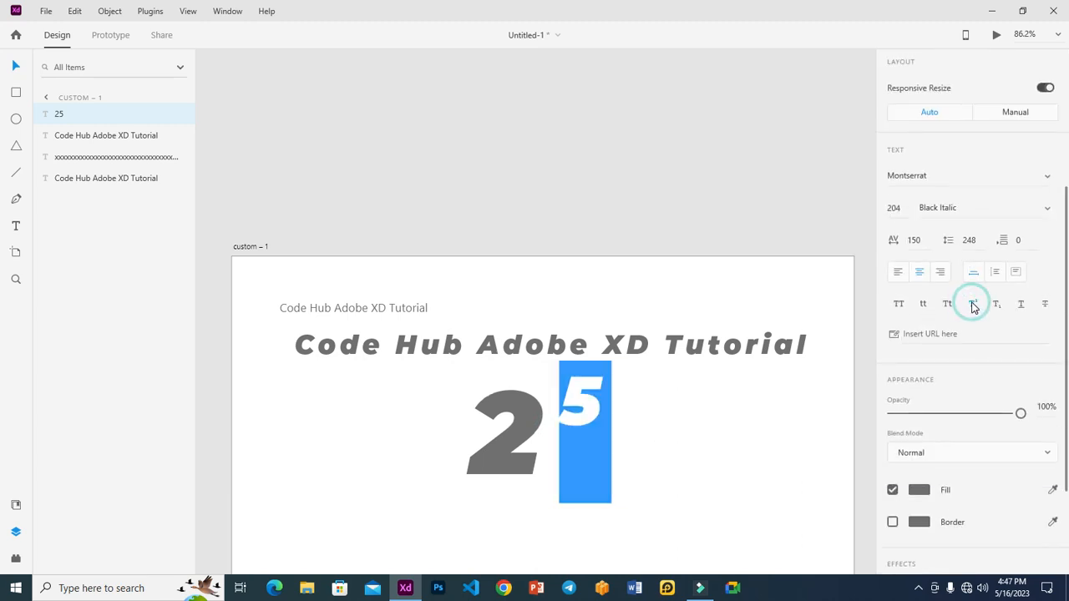
{"action": "left_click", "coordinate": [604, 443]}
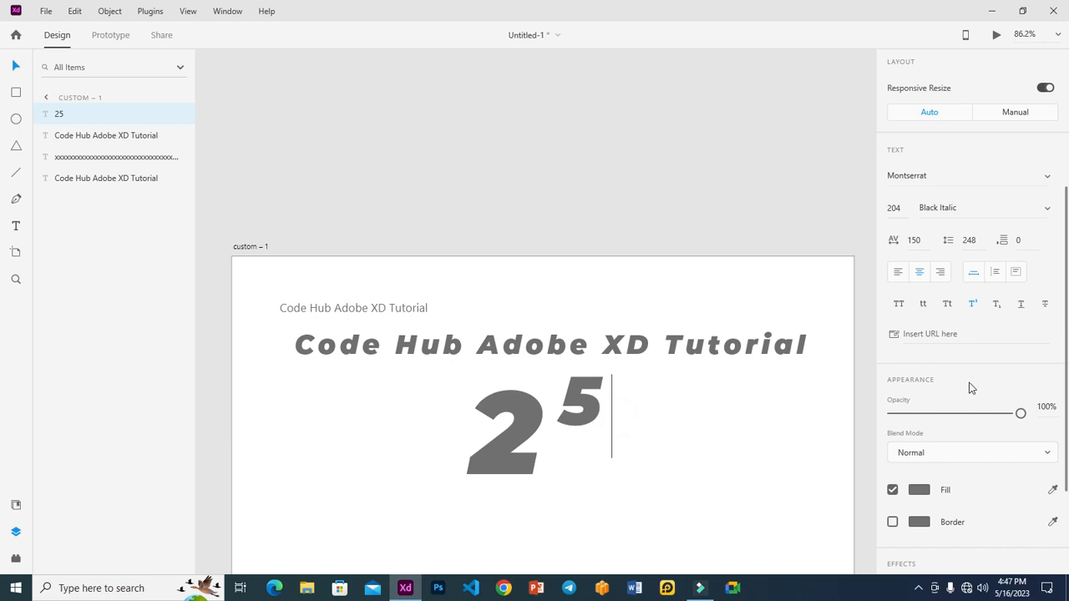
Set the character spacing of the whole "25" text to 0 and deselect it.
{"action": "left_click", "coordinate": [923, 241]}
{"action": "type", "text": "0"}
{"action": "key", "text": "Return"}
{"action": "left_click", "coordinate": [15, 67]}
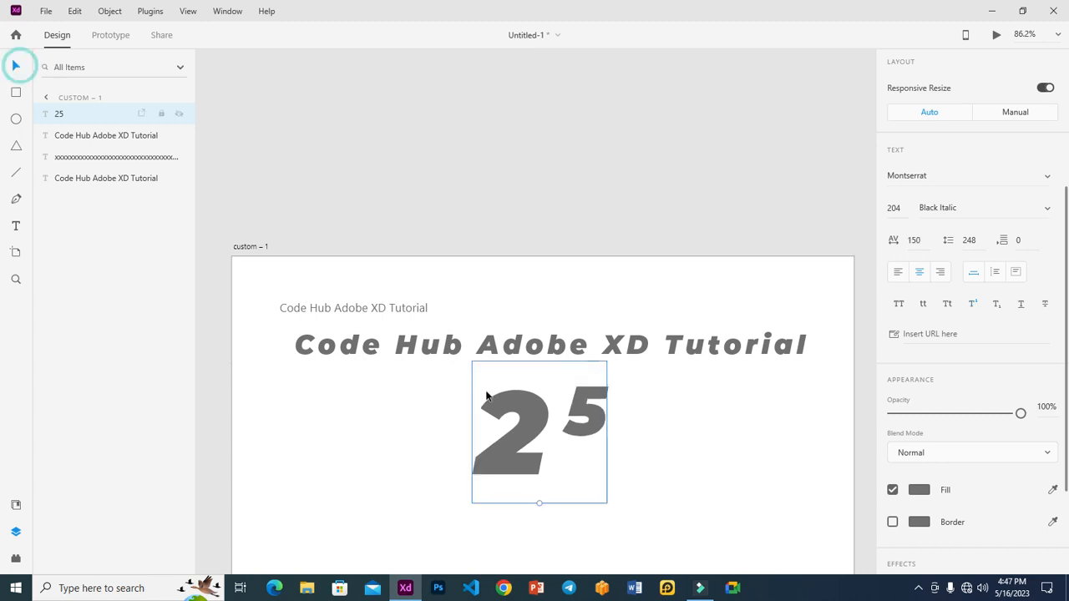
{"action": "left_click", "coordinate": [919, 240]}
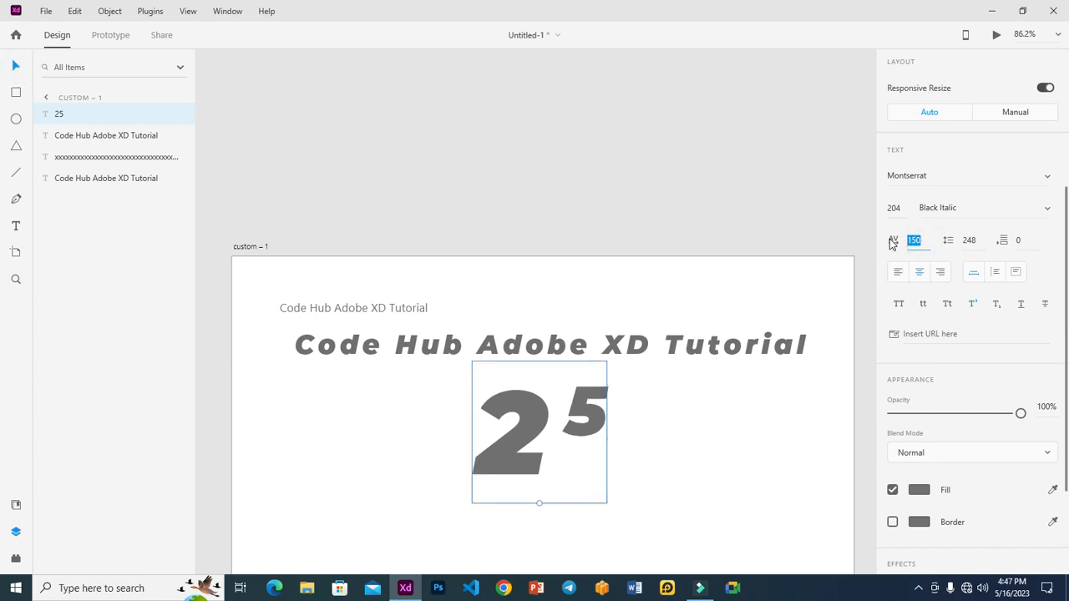
{"action": "type", "text": "0"}
{"action": "key", "text": "Return"}
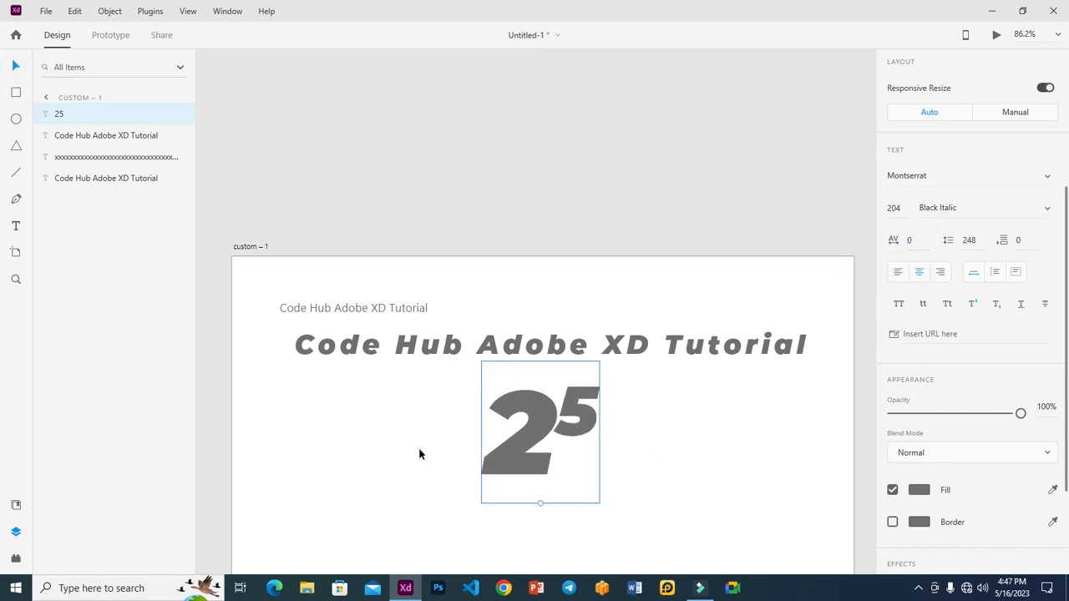
{"action": "left_click", "coordinate": [417, 451]}
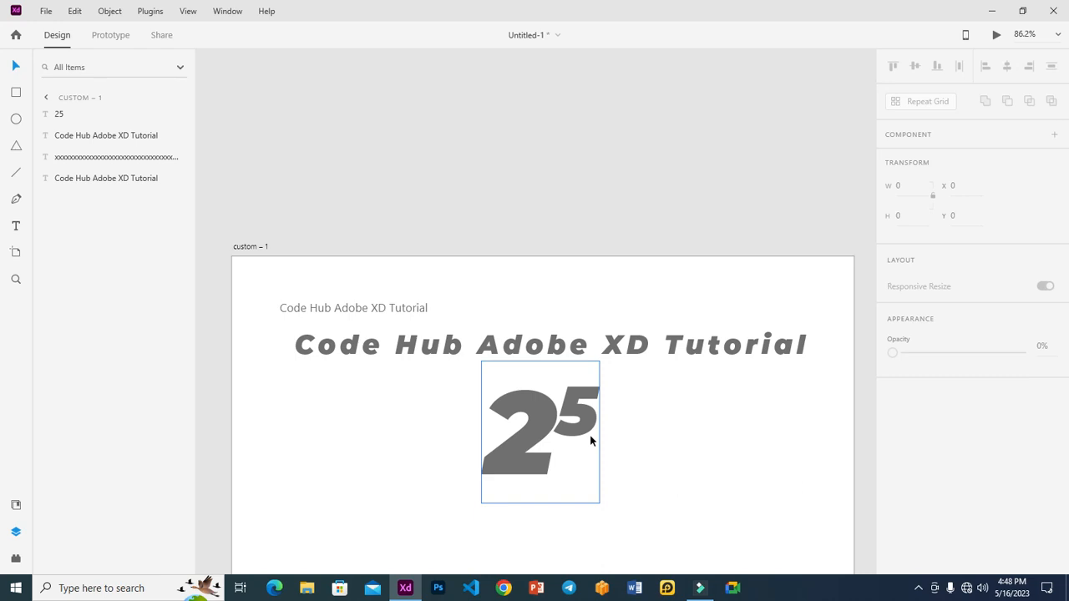
Select the large size 46 "Code Hub Adobe XD Tutorial" text and examine its opacity and blend mode options.
{"action": "left_click", "coordinate": [546, 426]}
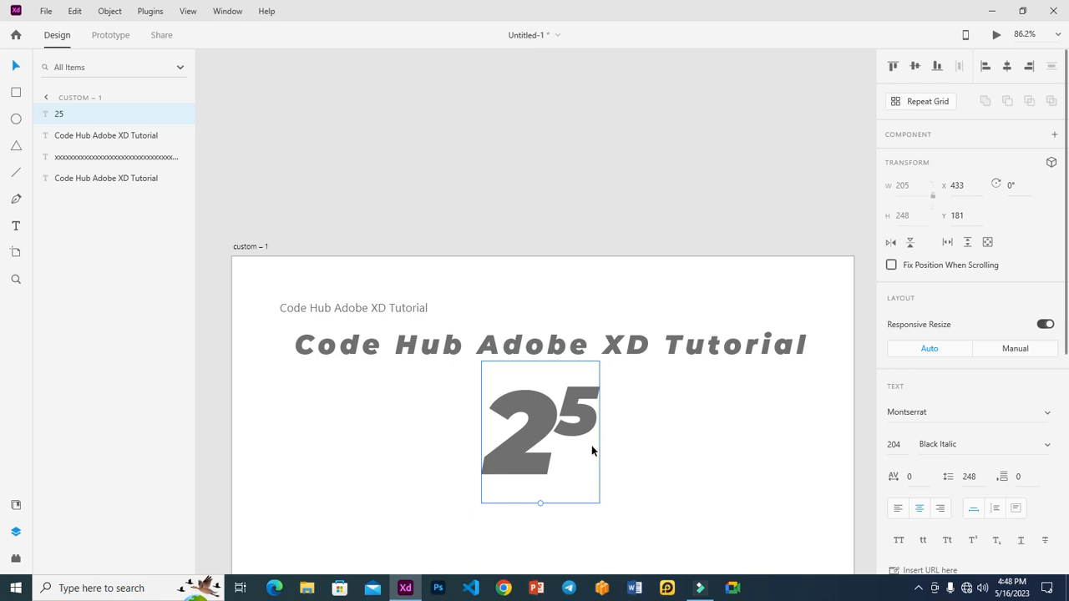
{"action": "left_click", "coordinate": [618, 351]}
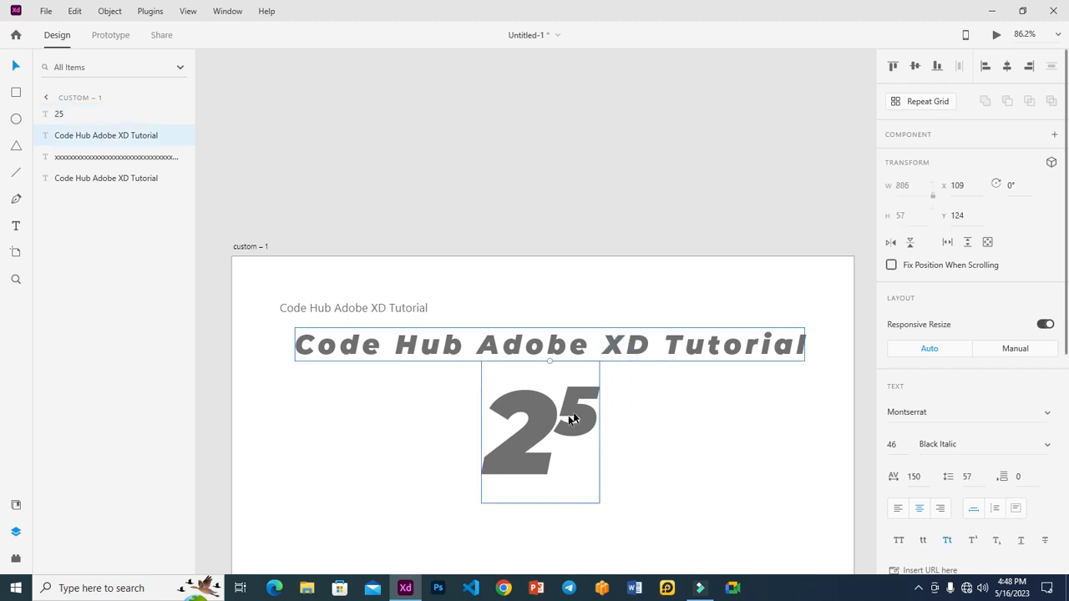
{"action": "scroll", "coordinate": [928, 390], "scroll_direction": "down", "scroll_amount": 4}
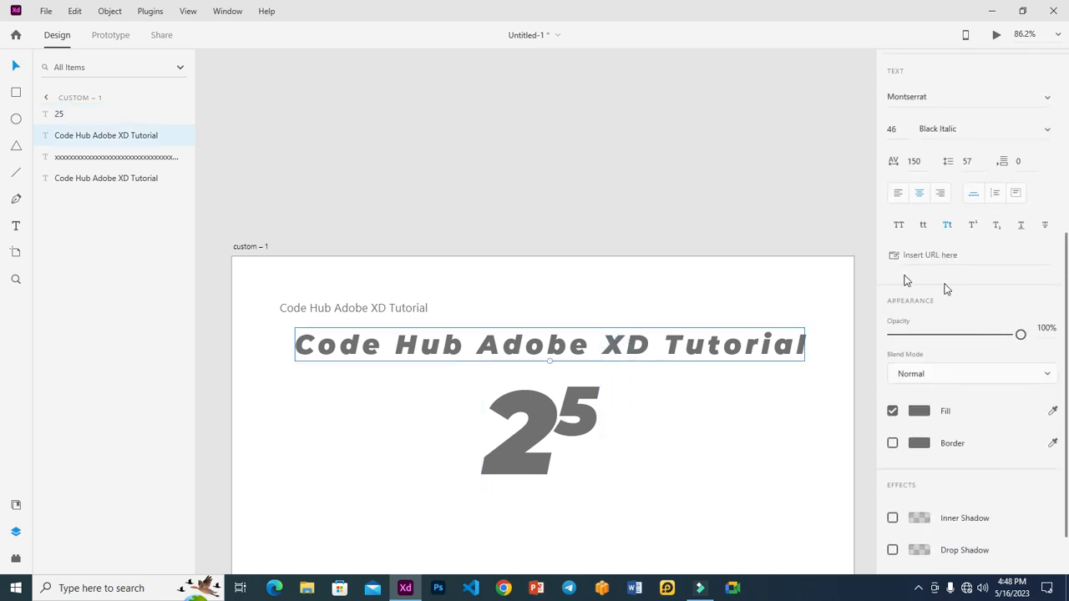
{"action": "scroll", "coordinate": [948, 267], "scroll_direction": "down", "scroll_amount": 2}
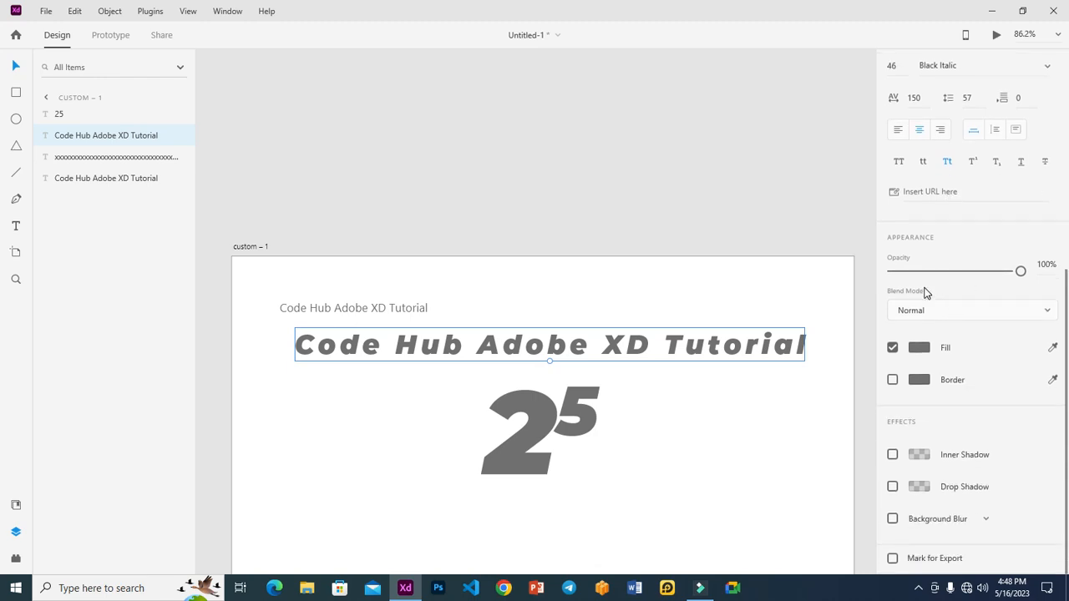
{"action": "left_click_drag", "start_coordinate": [1019, 273], "coordinate": [1044, 290]}
{"action": "left_click", "coordinate": [975, 312]}
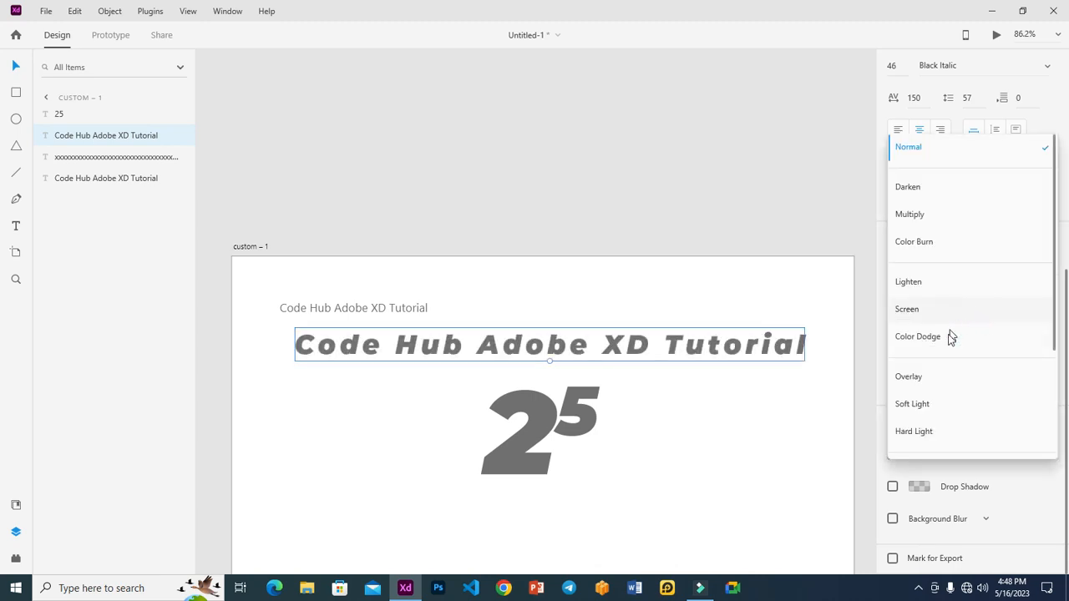
{"action": "left_click", "coordinate": [794, 350]}
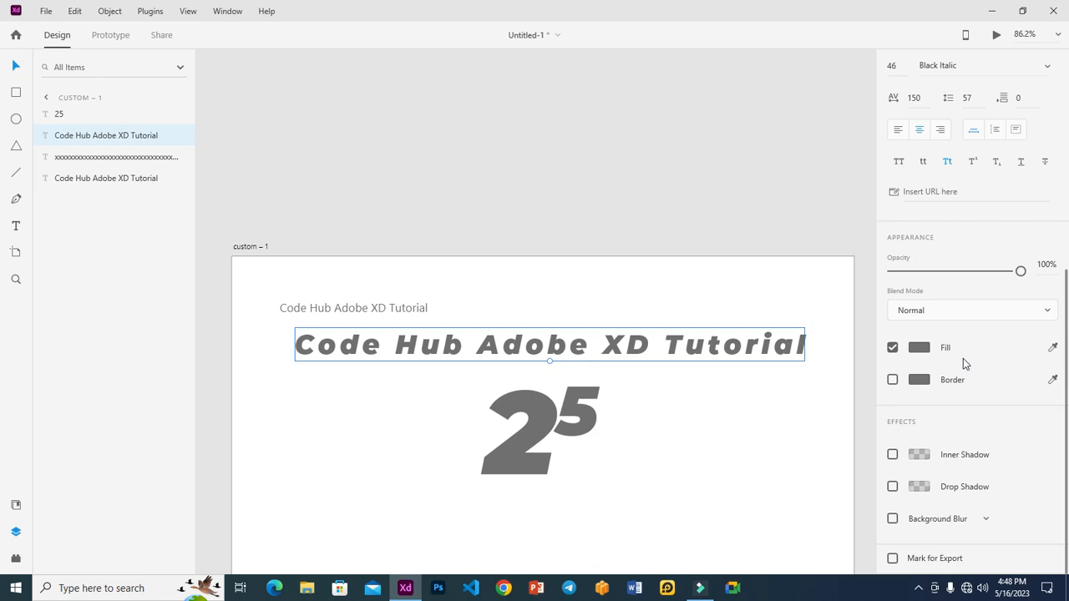
Change the fill of the size 46 text to bright magenta (#F70EFF) and reselect the text.
{"action": "left_click", "coordinate": [924, 349]}
{"action": "left_click_drag", "start_coordinate": [824, 291], "coordinate": [856, 284]}
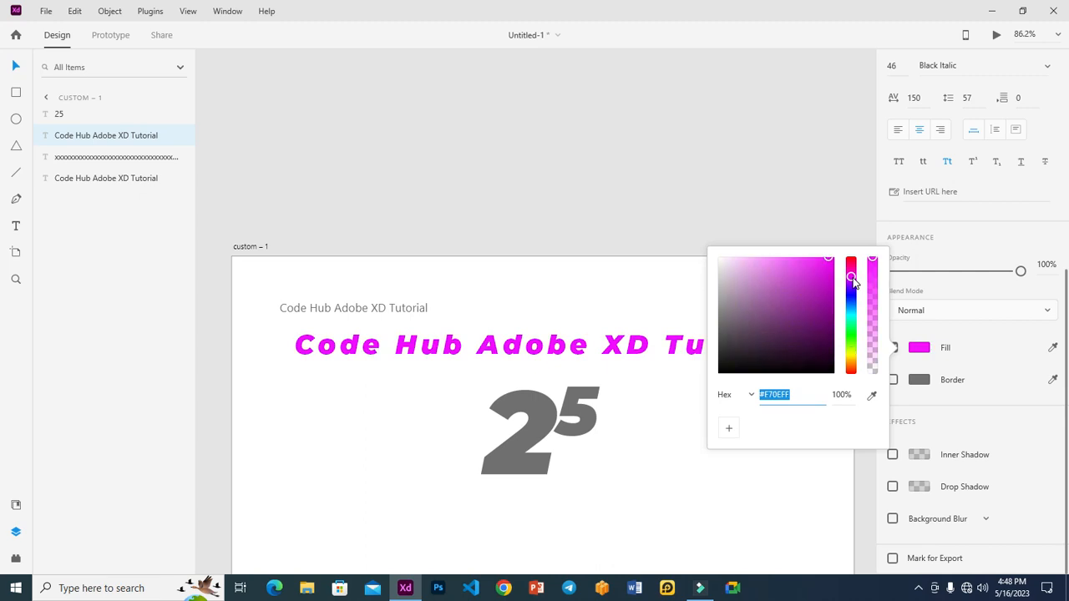
{"action": "left_click", "coordinate": [666, 304]}
{"action": "left_click", "coordinate": [754, 355]}
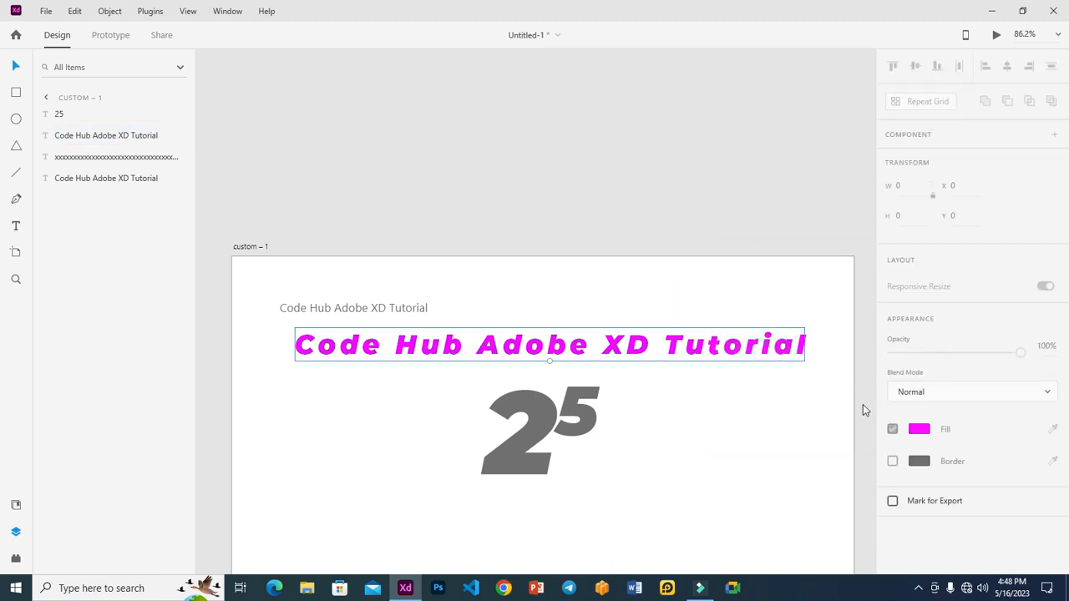
Enable a border on the magenta text and set its size to 6.
{"action": "scroll", "coordinate": [893, 440], "scroll_direction": "down", "scroll_amount": 5}
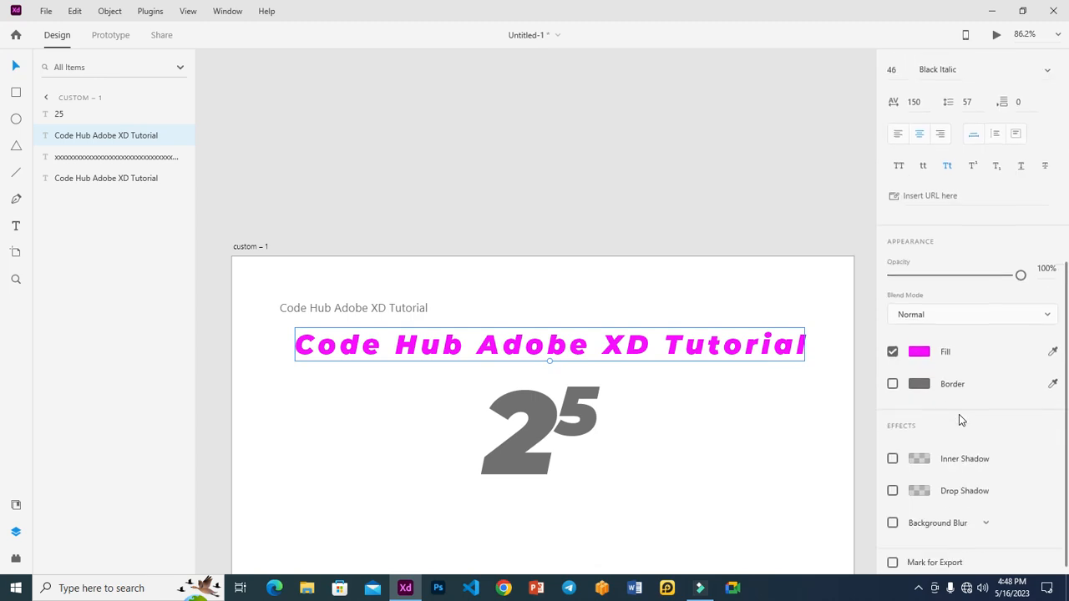
{"action": "left_click", "coordinate": [892, 380]}
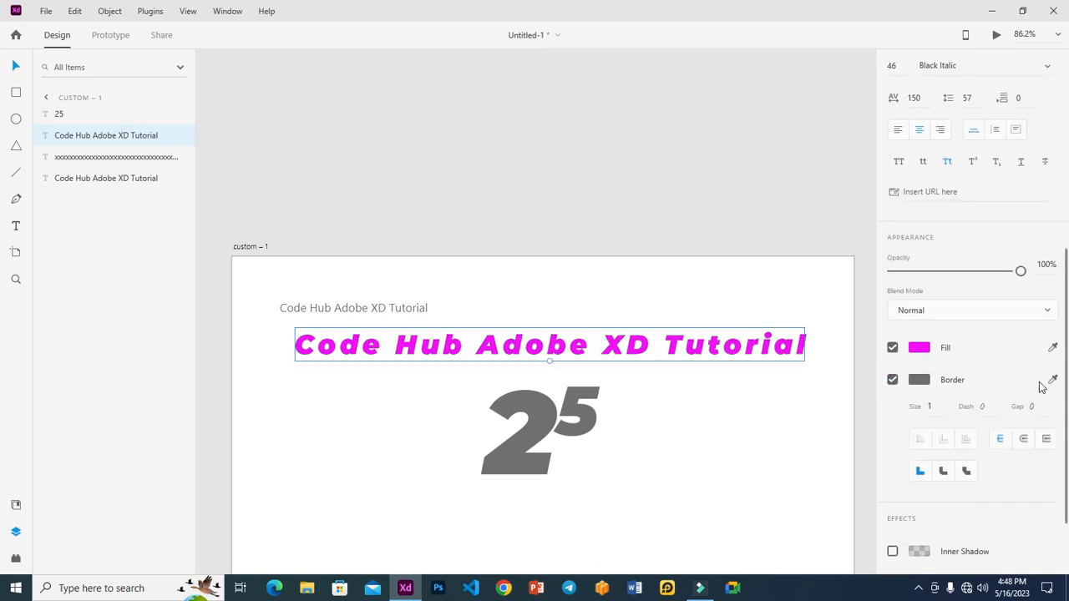
{"action": "left_click", "coordinate": [922, 386]}
{"action": "left_click", "coordinate": [922, 386]}
{"action": "left_click", "coordinate": [928, 405]}
{"action": "left_click", "coordinate": [930, 407]}
{"action": "type", "text": "6"}
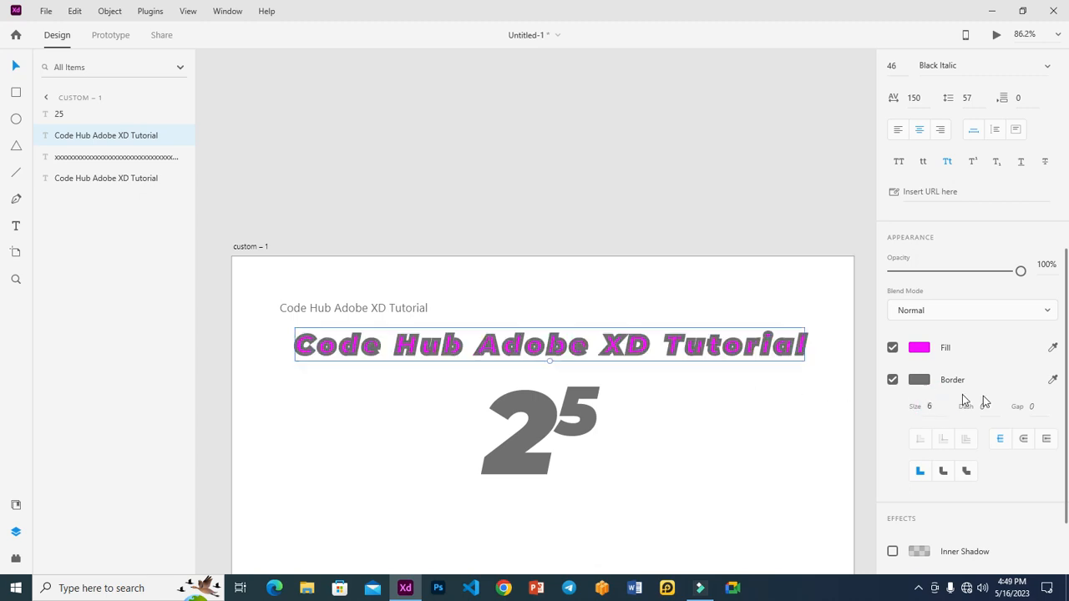
Recolor the magenta text's border green (#17A570) and turn the border off again.
{"action": "left_click", "coordinate": [919, 381]}
{"action": "left_click", "coordinate": [819, 299]}
{"action": "mouse_move", "coordinate": [818, 298]}
{"action": "left_mouse_down"}
{"action": "mouse_move", "coordinate": [802, 304]}
{"action": "mouse_move", "coordinate": [819, 330]}
{"action": "left_mouse_up"}
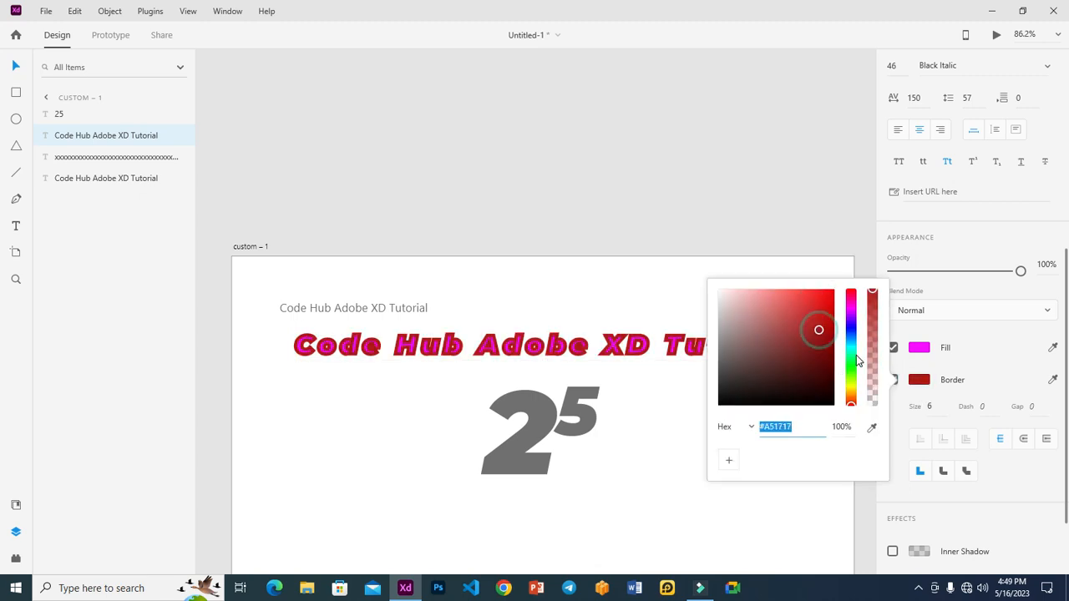
{"action": "left_click", "coordinate": [853, 356]}
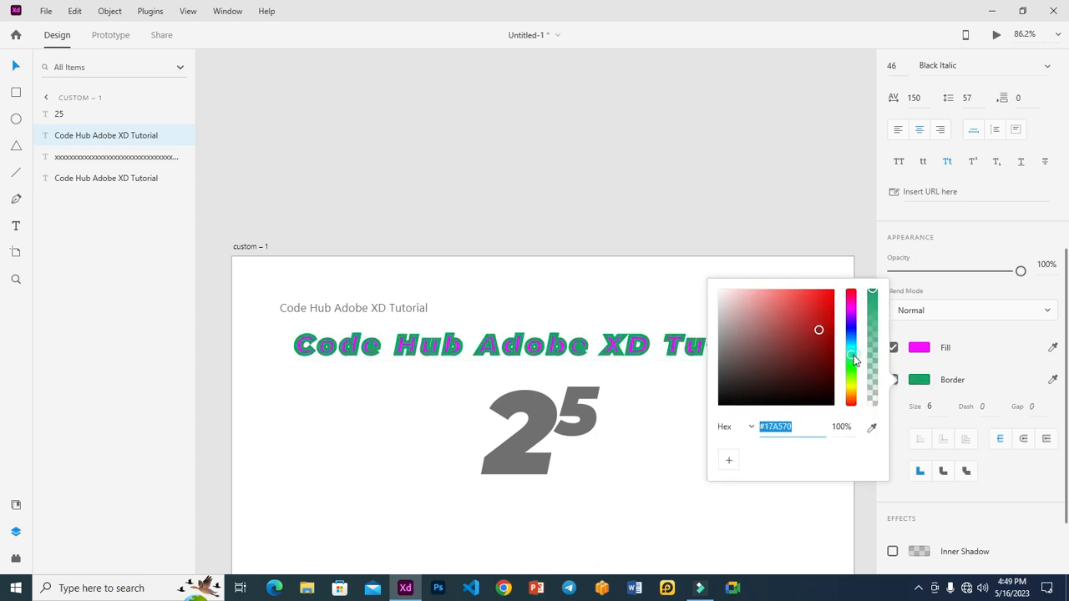
{"action": "left_click", "coordinate": [652, 345]}
{"action": "left_click", "coordinate": [892, 379]}
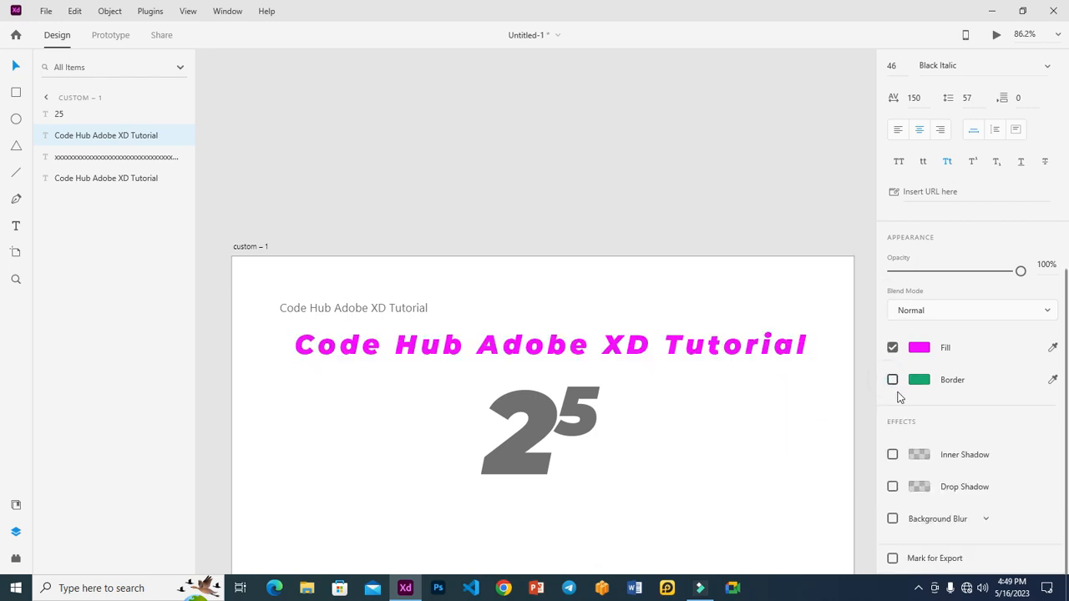
Add a drop shadow to the magenta text with an X offset of 5.
{"action": "left_click", "coordinate": [892, 487]}
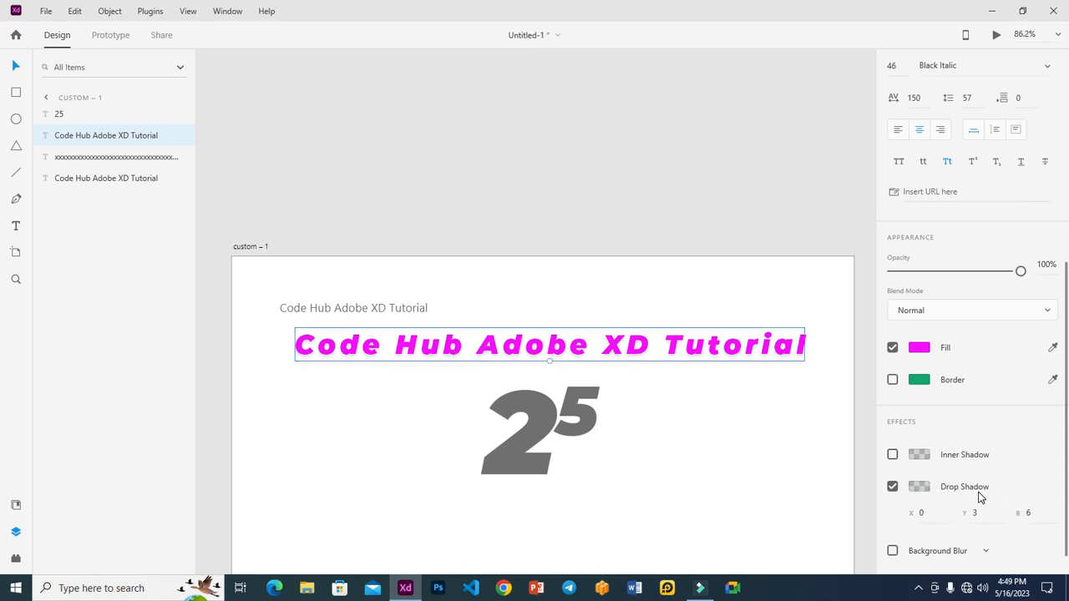
{"action": "left_click", "coordinate": [926, 513]}
{"action": "type", "text": "5"}
{"action": "key", "text": "Return"}
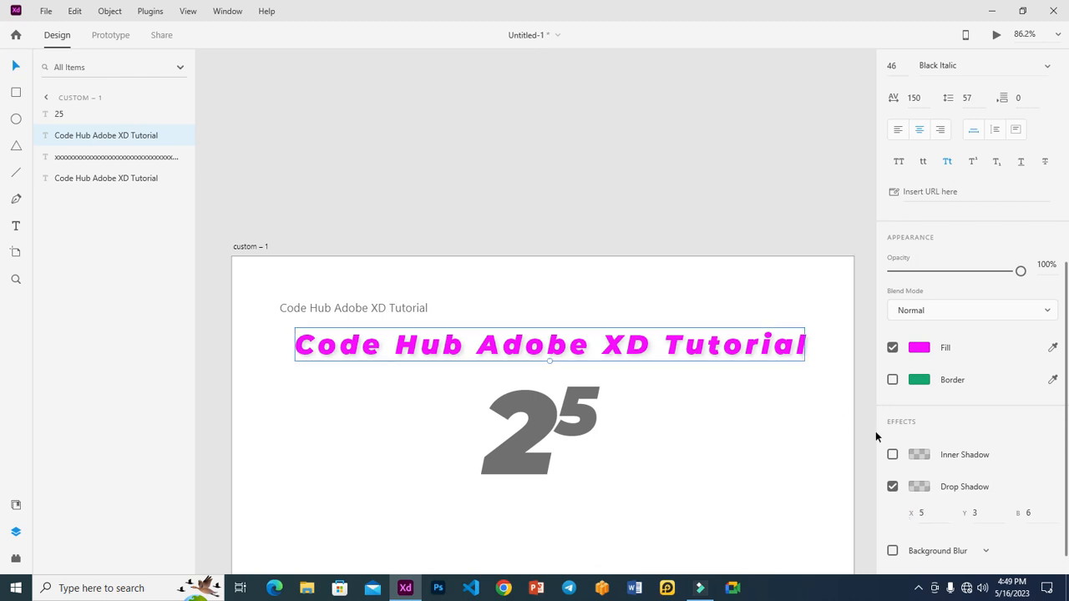
Try a blur of 0 on the magenta text's drop shadow, set the blur to 30, and keep the text selected.
{"action": "left_click", "coordinate": [1030, 513]}
{"action": "type", "text": "0"}
{"action": "key", "text": "Return"}
{"action": "left_click", "coordinate": [1028, 512]}
{"action": "type", "text": "30"}
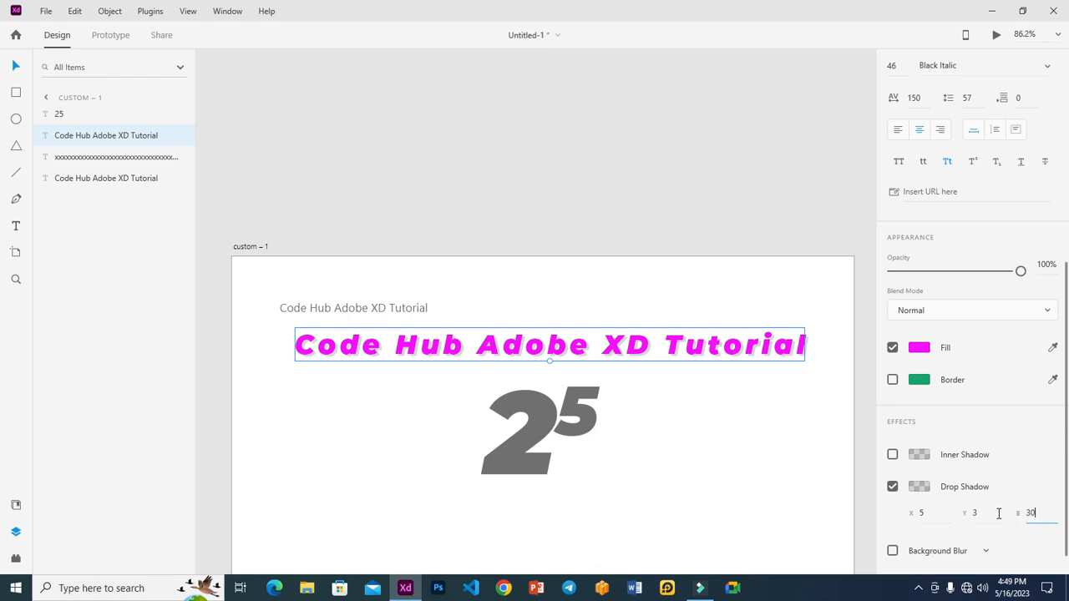
{"action": "key", "text": "Return"}
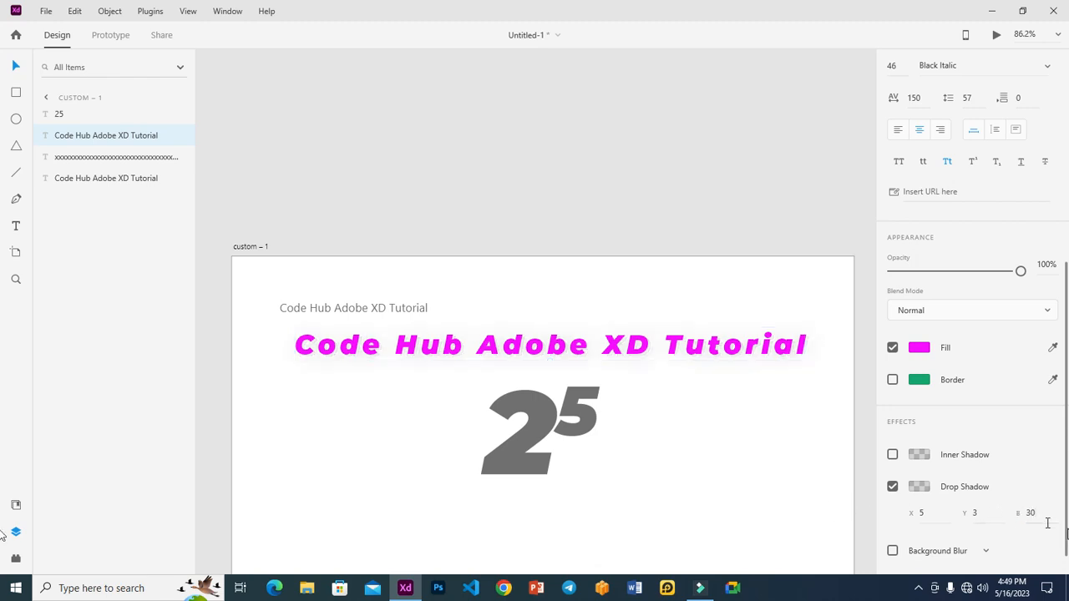
{"action": "scroll", "coordinate": [937, 481], "scroll_direction": "down", "scroll_amount": 1}
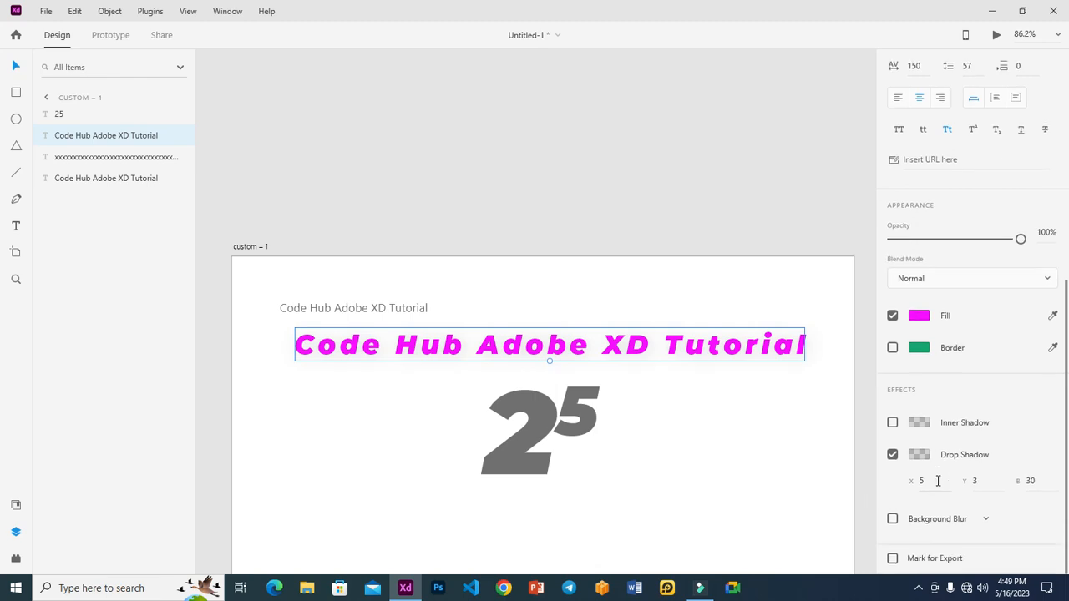
{"action": "left_click", "coordinate": [651, 344]}
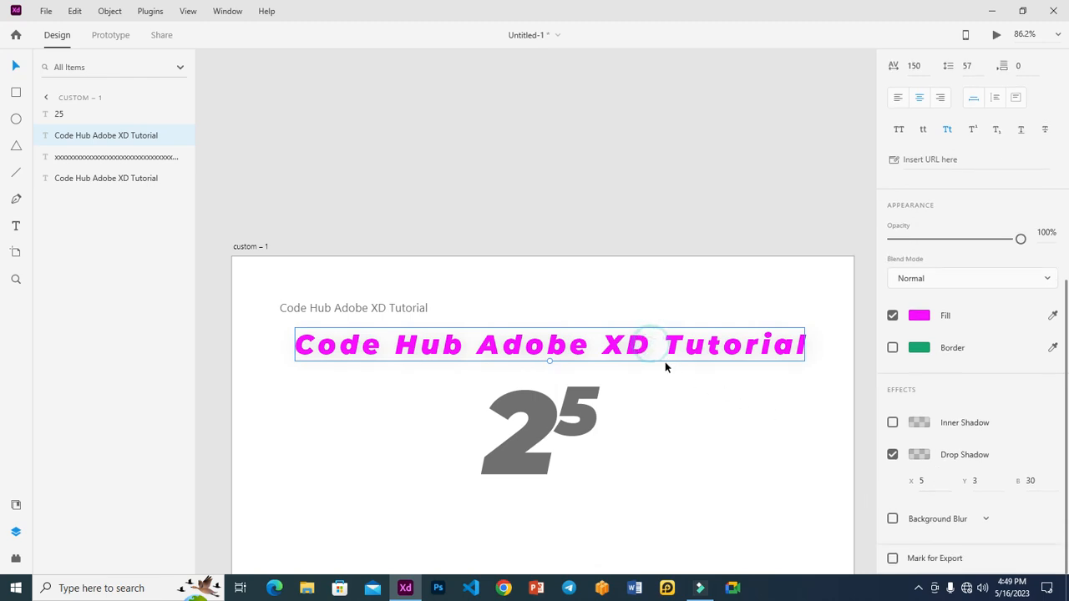